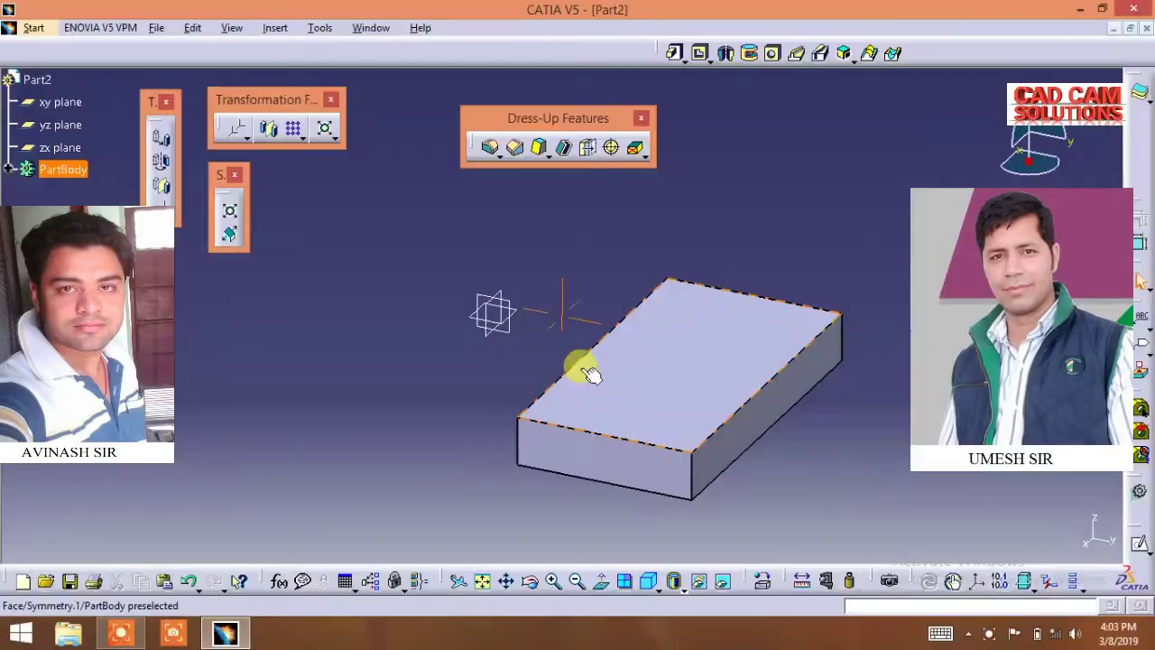
Step: Create a symmetry copy of the block about its edge
middle_drag(588, 375, 523, 329)
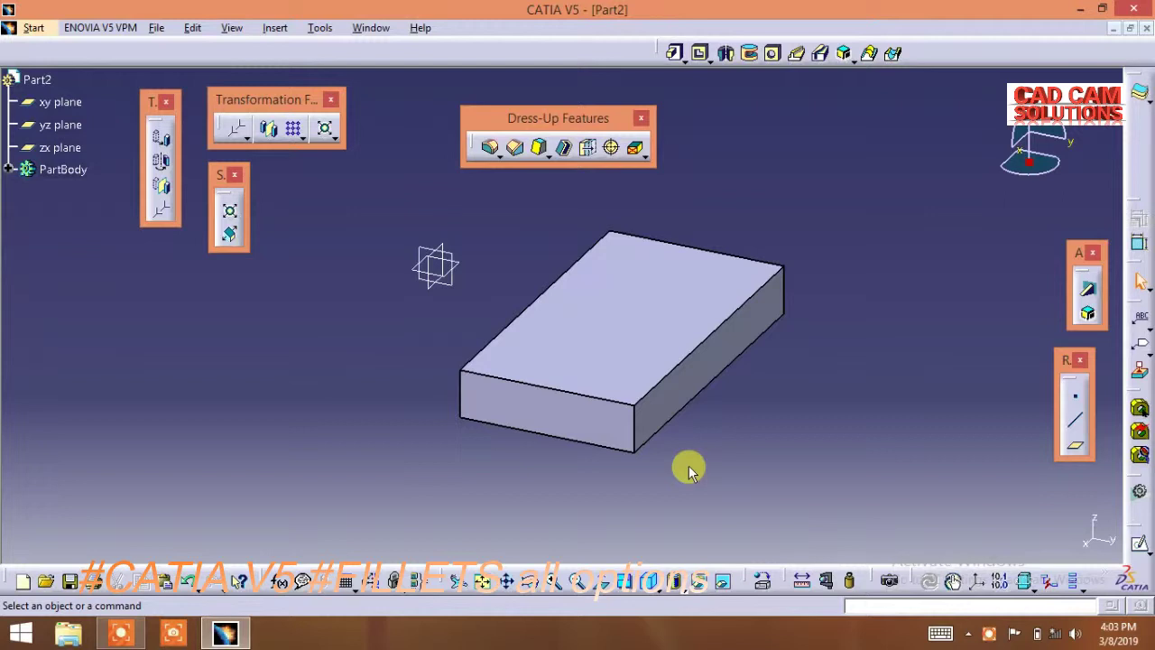
click(567, 345)
click(1013, 534)
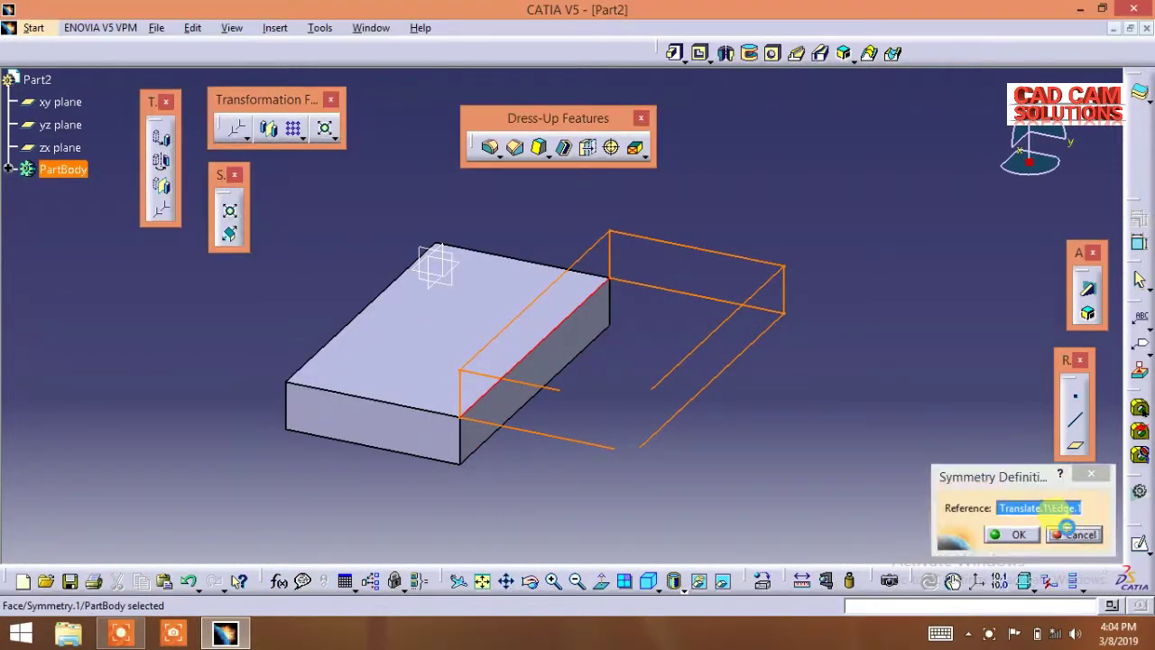
Step: Delete the Translate.1 and Symmetry.1 features from the tree
click(9, 171)
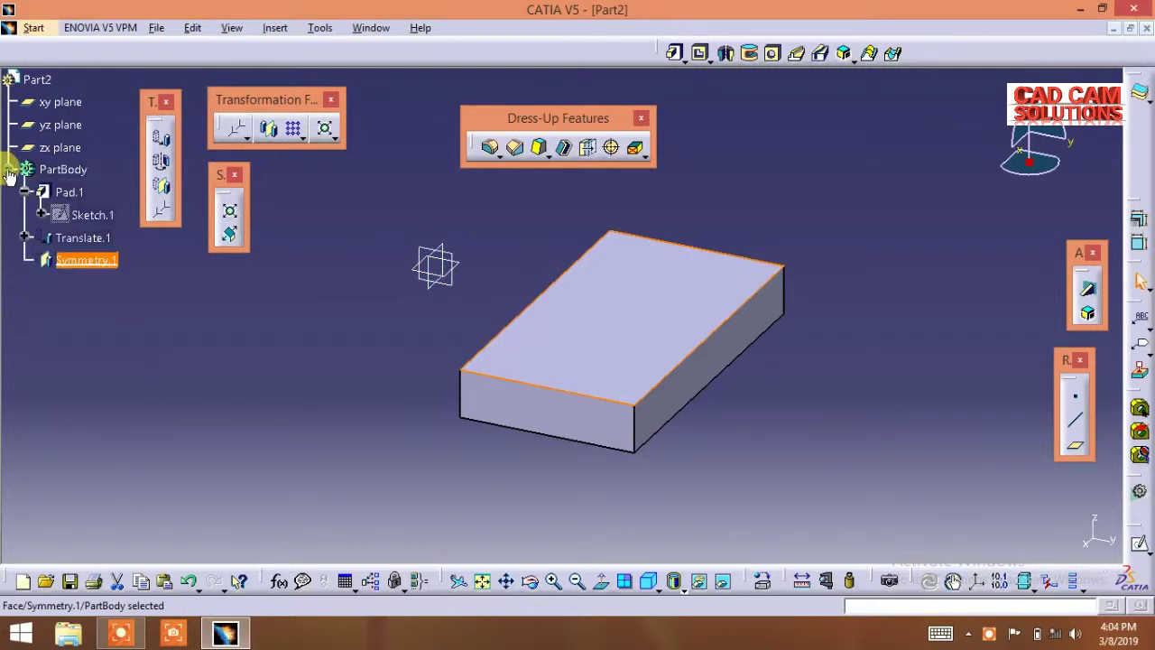
click(83, 238)
ctrl+click(73, 260)
right_click(72, 260)
click(203, 502)
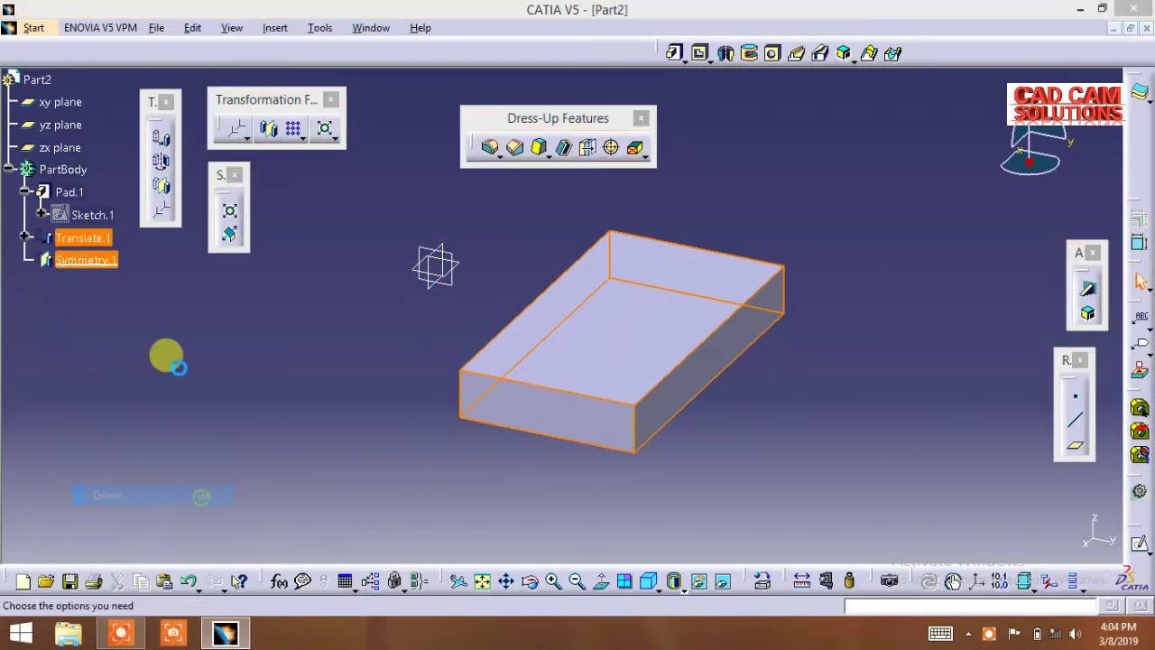
click(1015, 535)
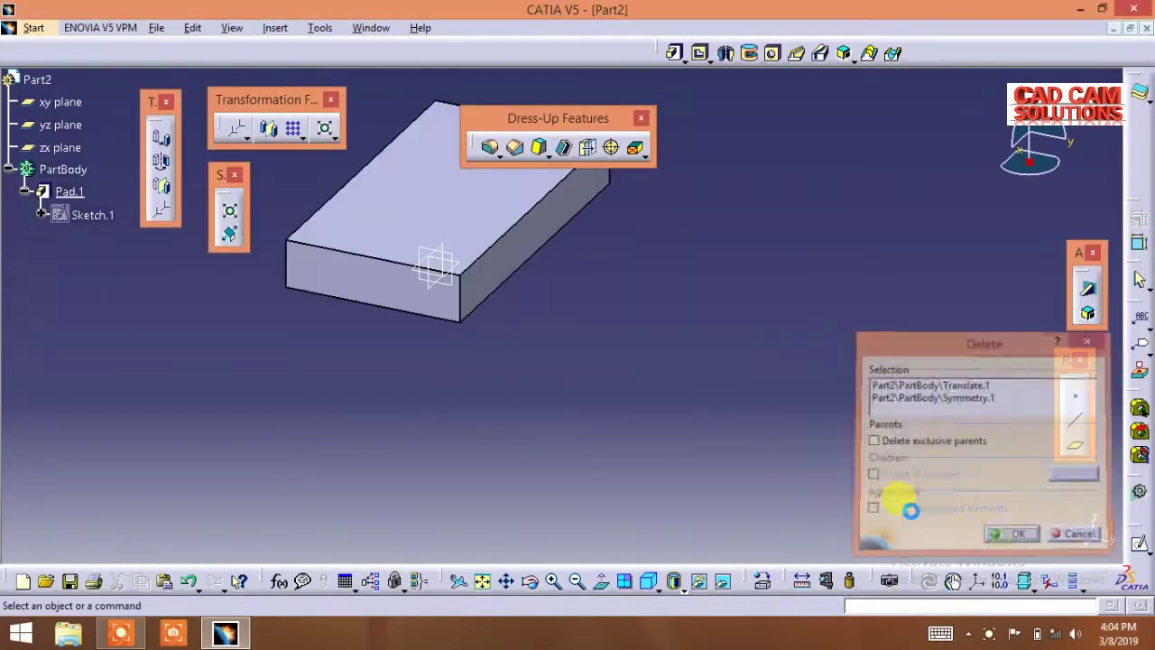
Step: Edit Pad.1 so the block is 66mm tall
click(70, 192)
double_click(70, 193)
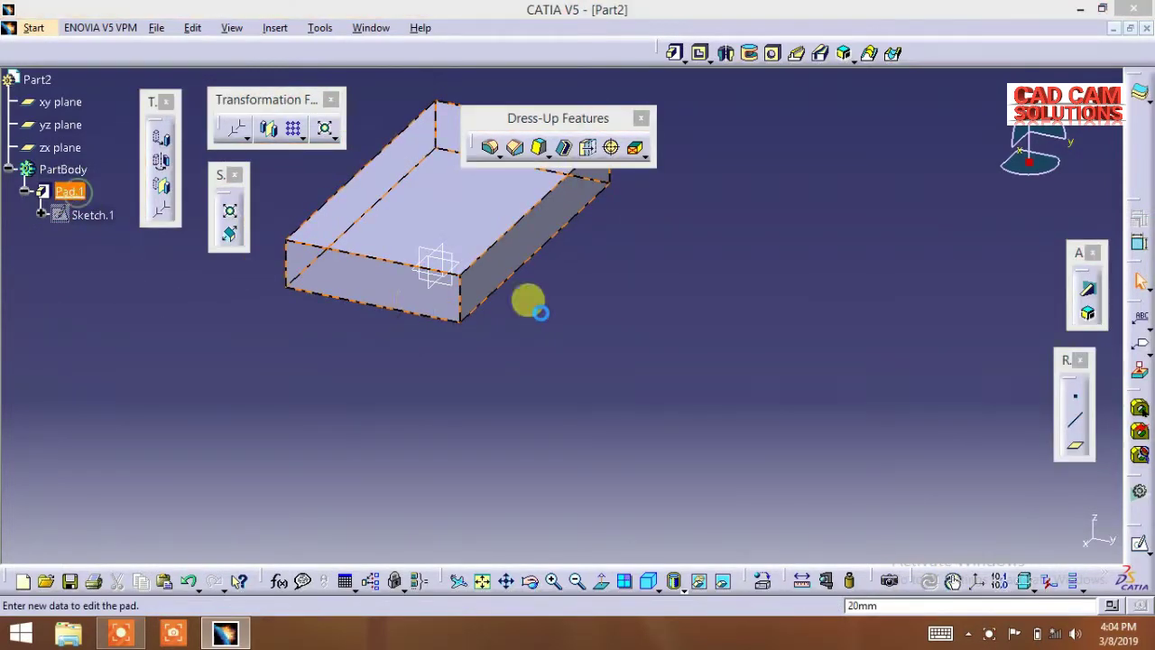
mouse_move(494, 297)
mouse_down()
mouse_move(484, 181)
mouse_move(596, 291)
mouse_up()
click(806, 418)
middle_drag(709, 400, 871, 400)
Step: Detach the Fillets flyout as a floating toolbar
click(498, 155)
drag(508, 162, 336, 277)
click(369, 265)
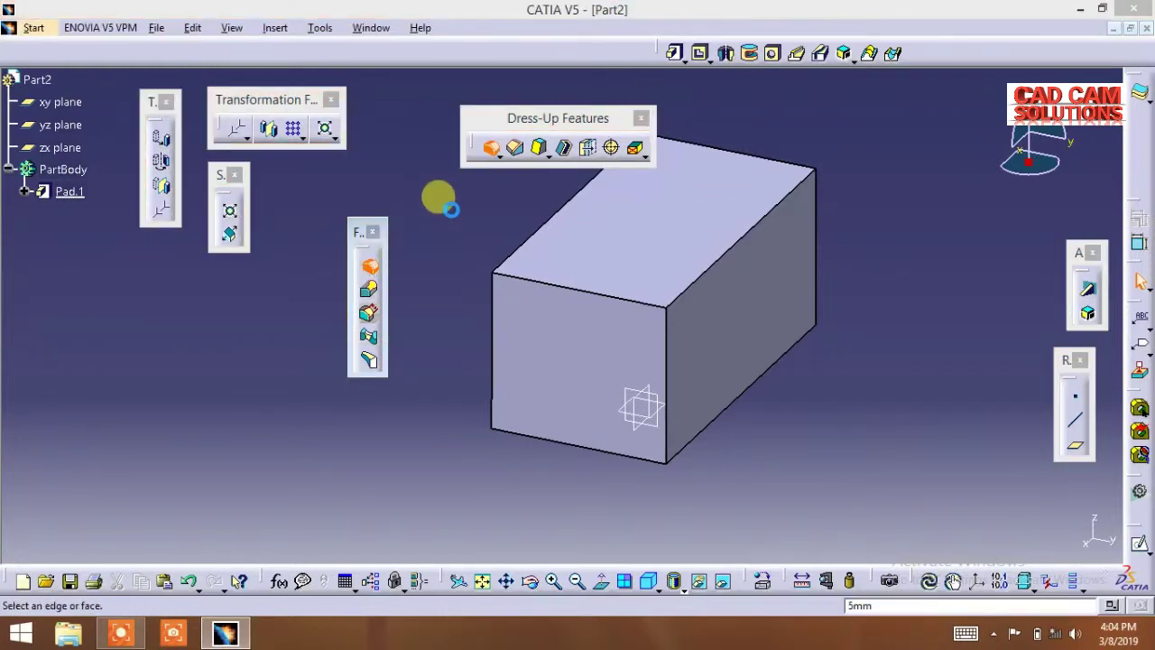
Step: Add a trial 10mm fillet on the top-front edge, then delete EdgeFillet.1
click(620, 301)
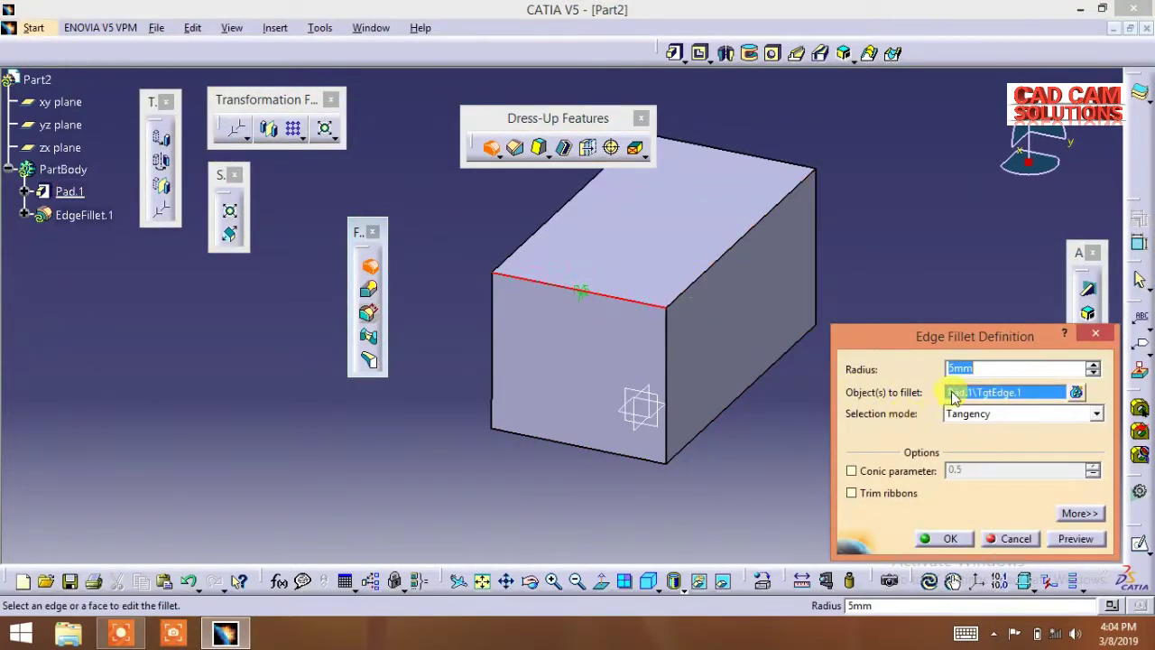
click(1065, 540)
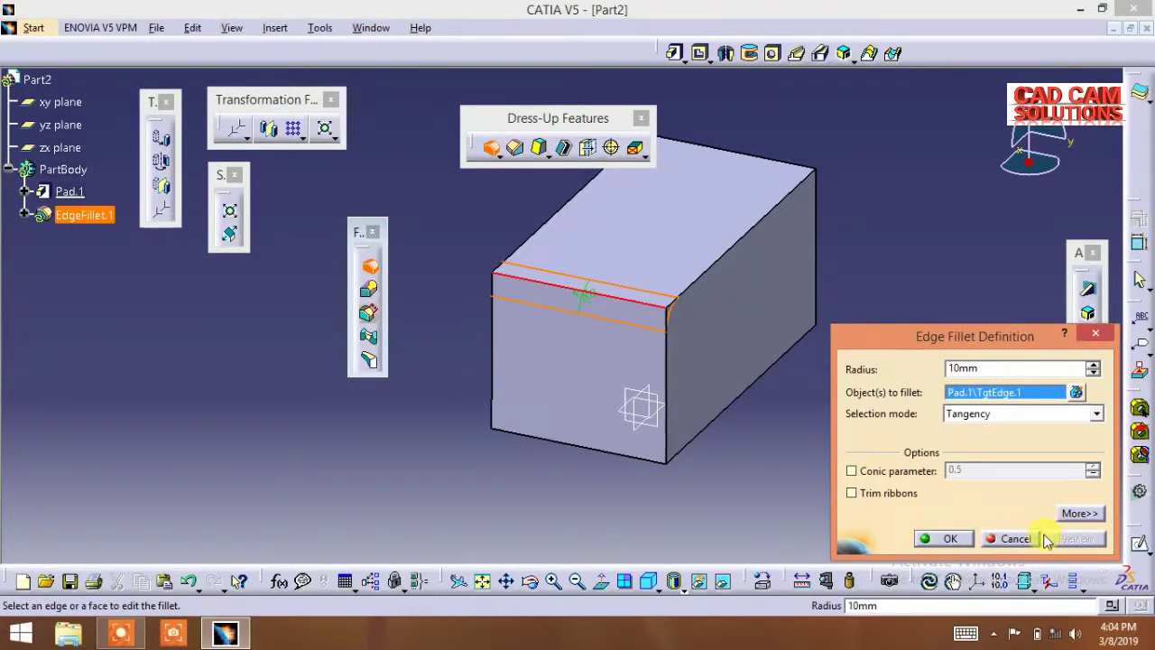
click(952, 540)
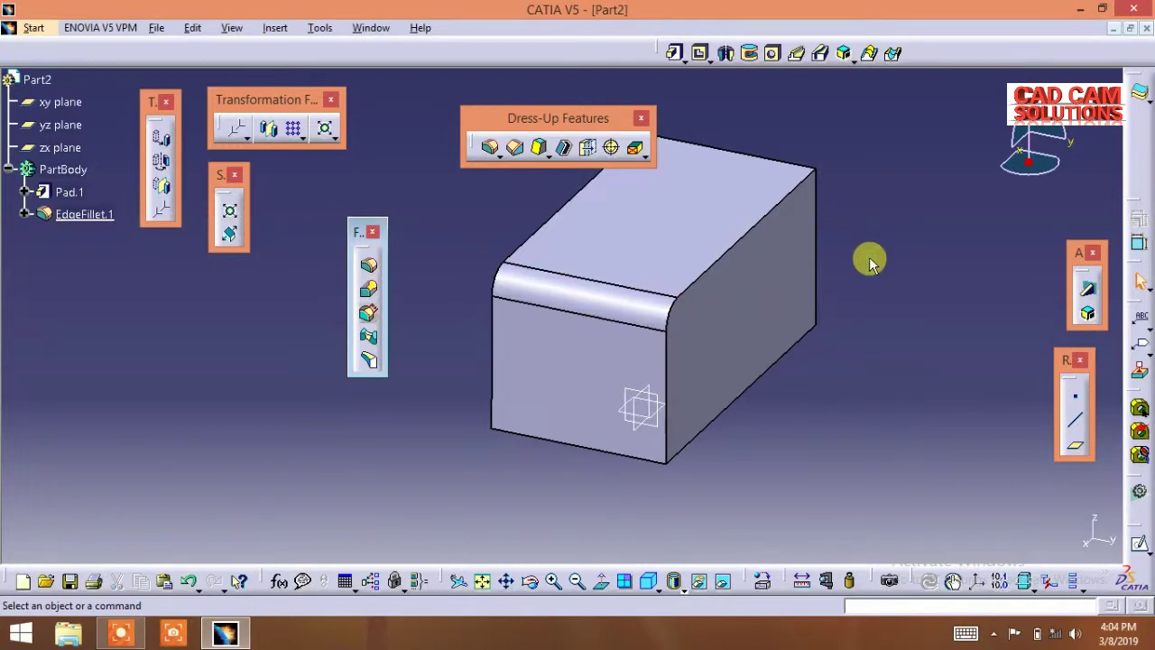
click(635, 323)
key(Delete)
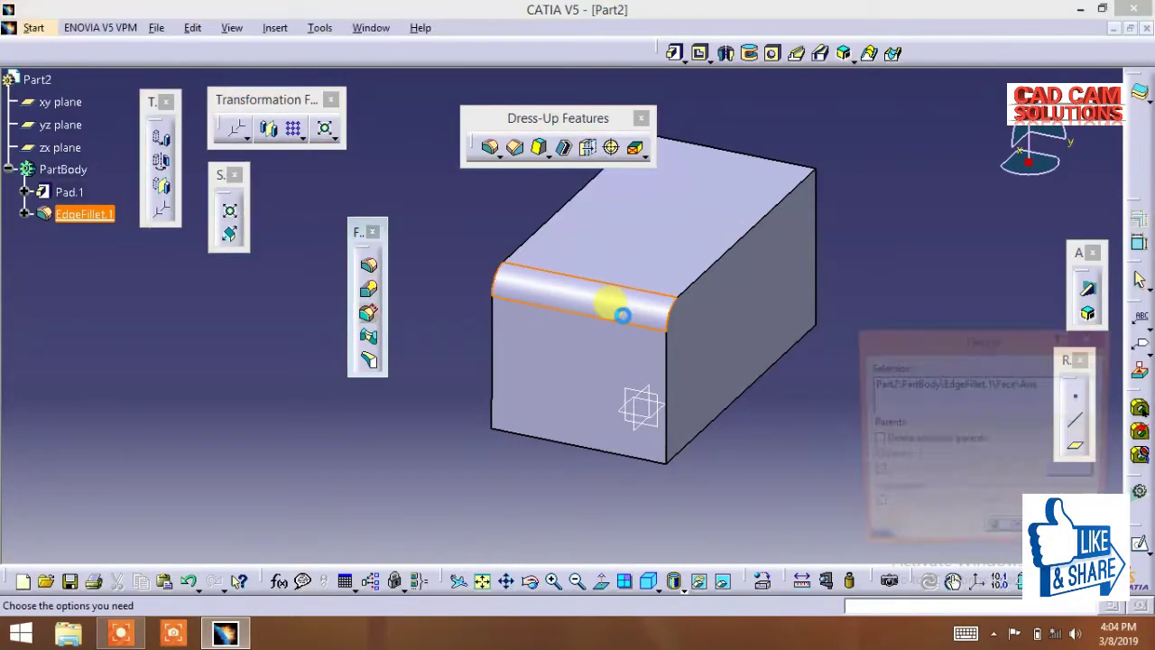
click(1004, 536)
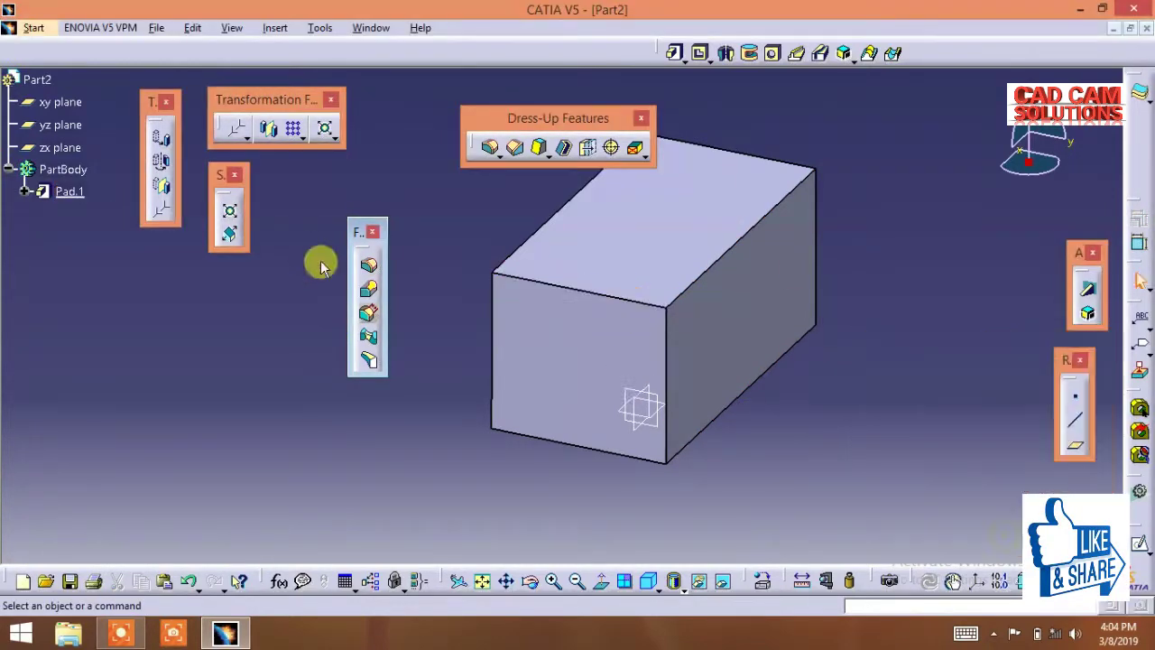
Step: Round all four vertical edges of the block with a 10mm edge fillet
click(368, 270)
click(492, 341)
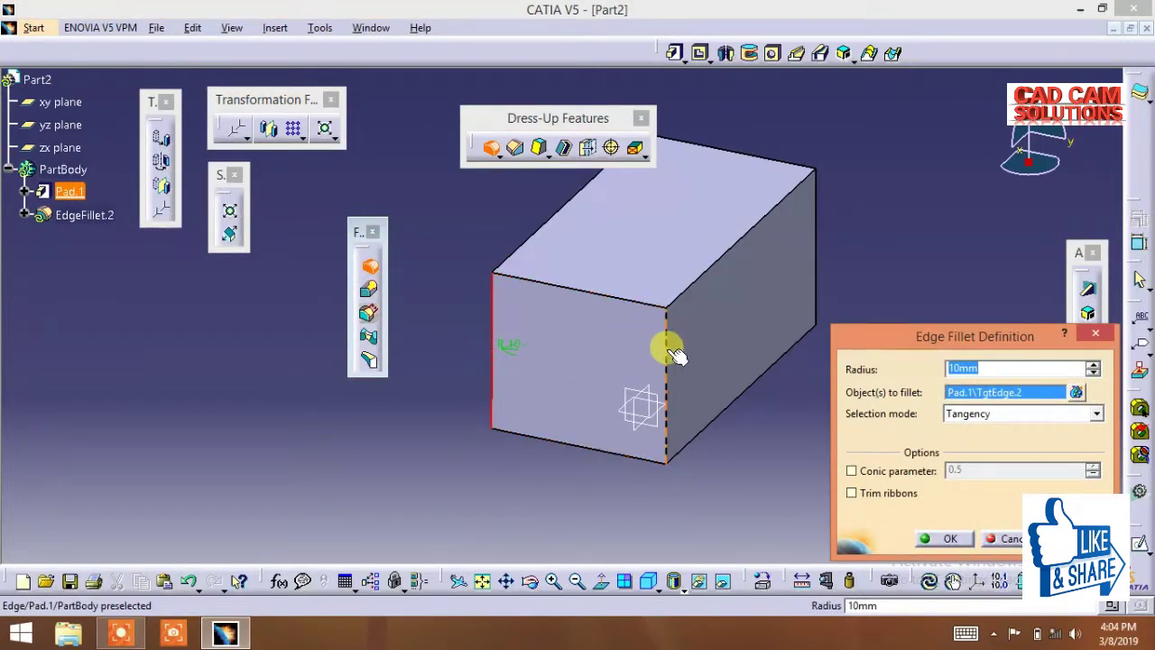
click(668, 350)
click(812, 226)
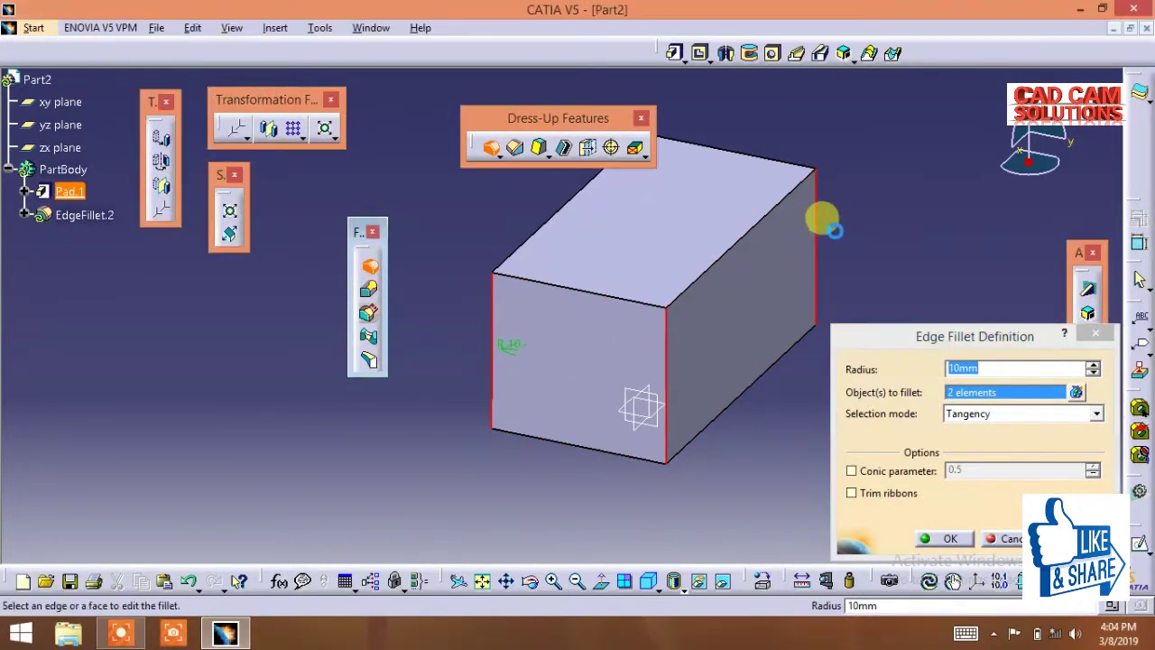
middle_drag(880, 236, 443, 337)
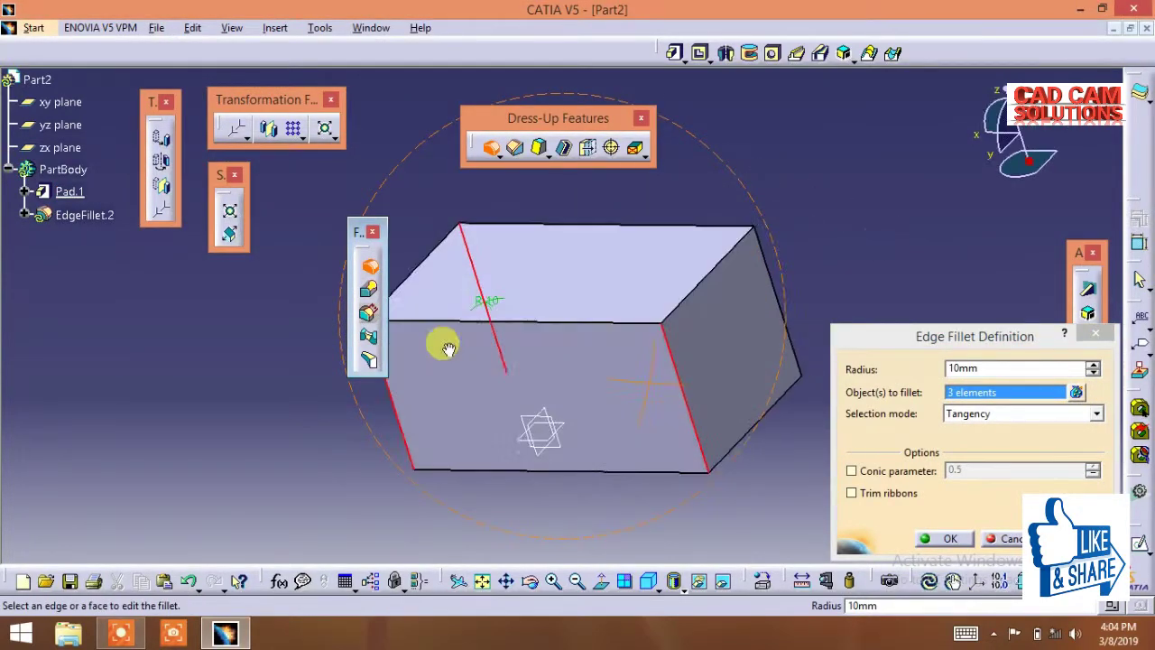
click(769, 286)
click(968, 536)
click(947, 539)
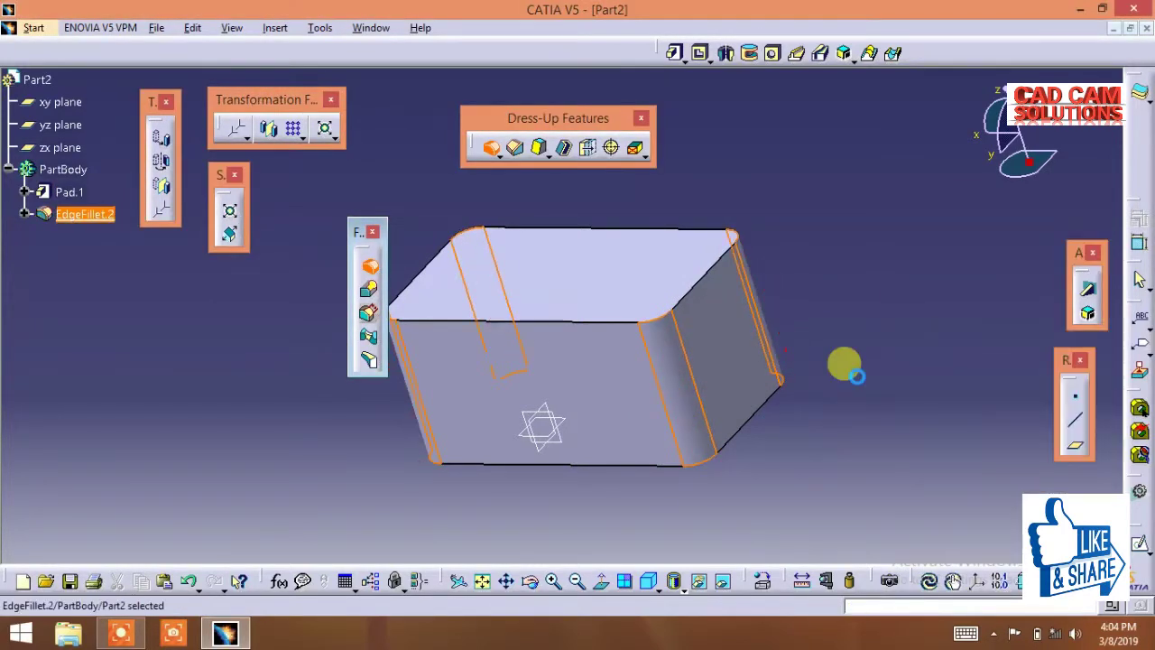
middle_drag(815, 312, 711, 237)
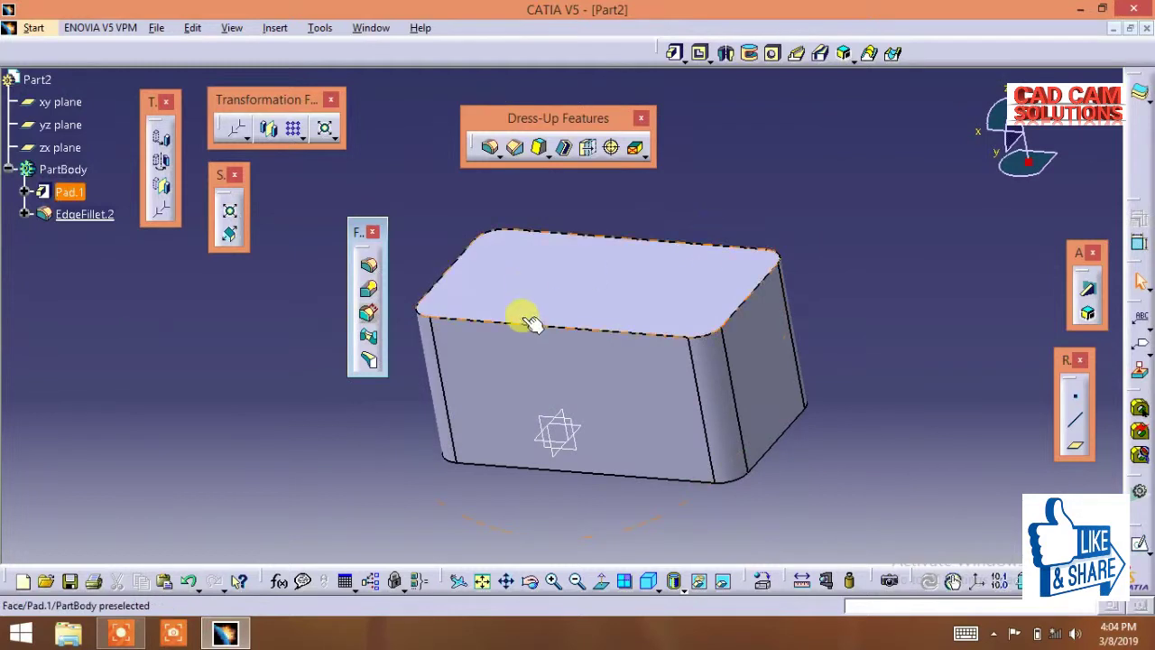
Step: Fillet only the top-front edge at 10mm using Minimal propagation, creating EdgeFillet.3
click(369, 265)
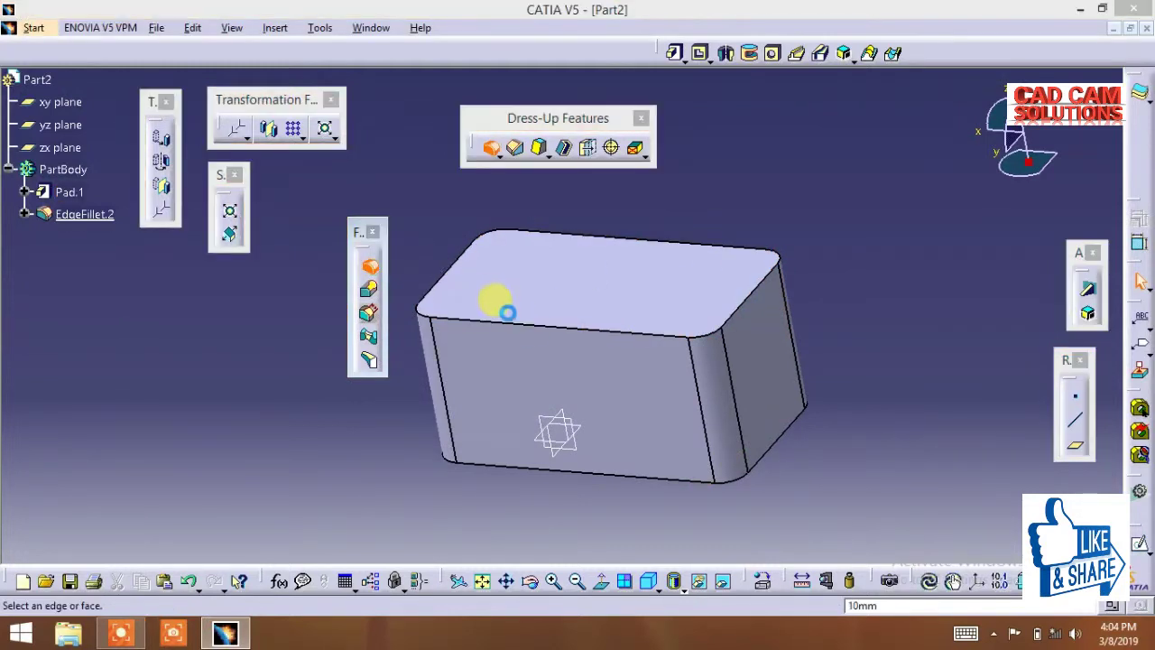
click(508, 329)
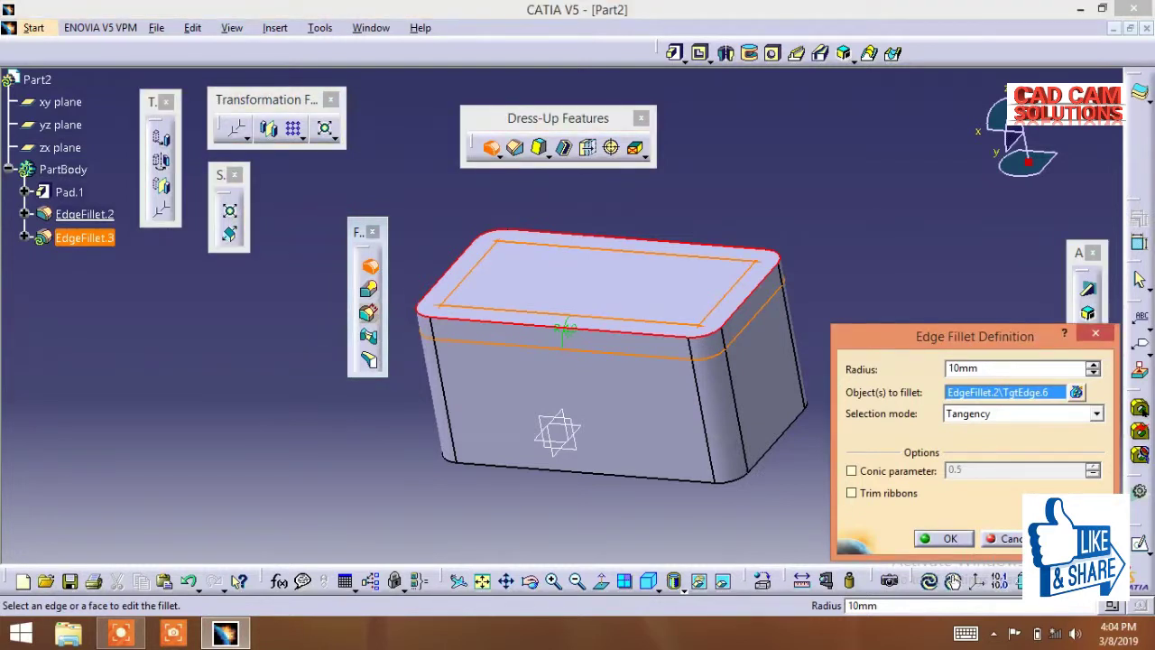
click(971, 413)
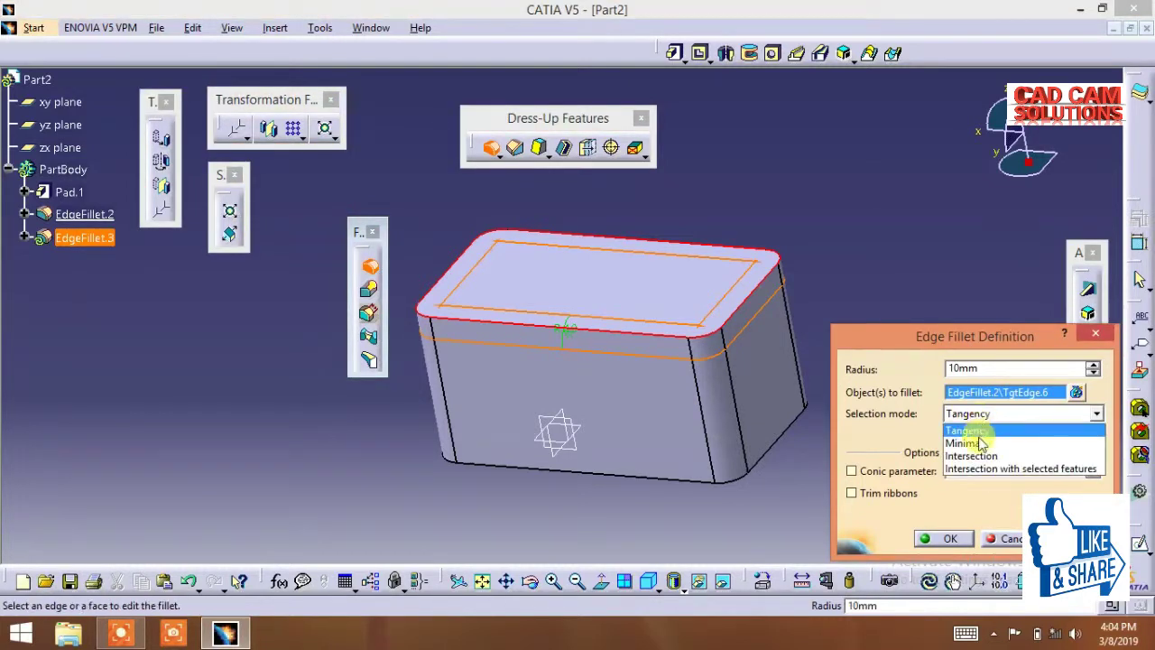
click(974, 438)
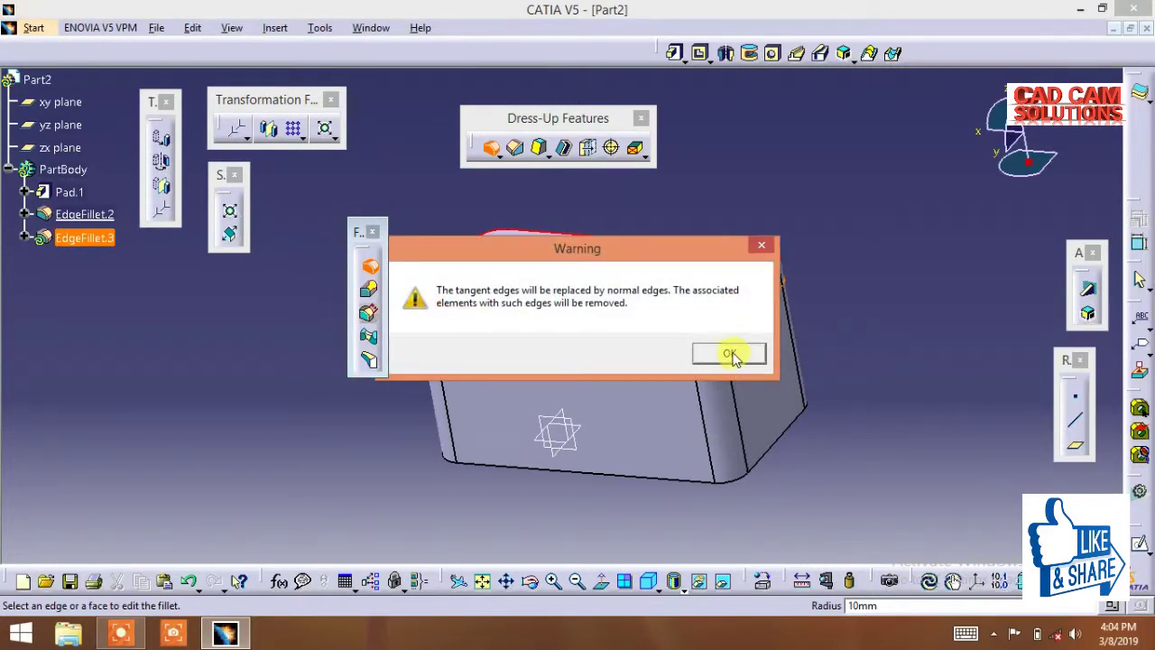
click(730, 354)
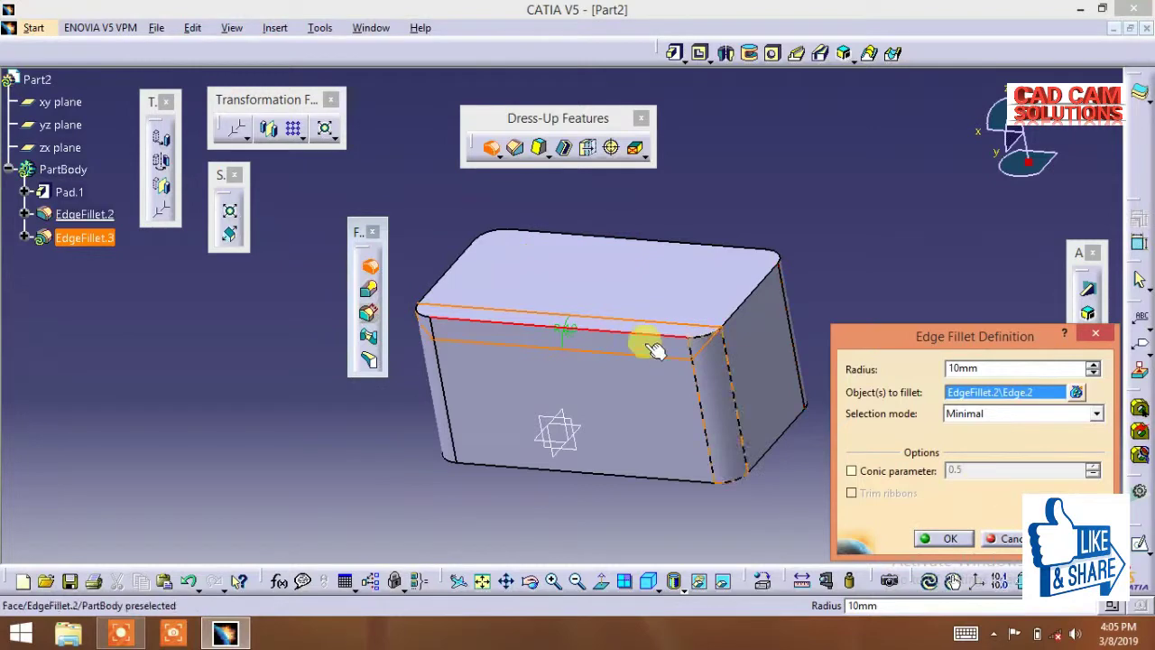
click(926, 539)
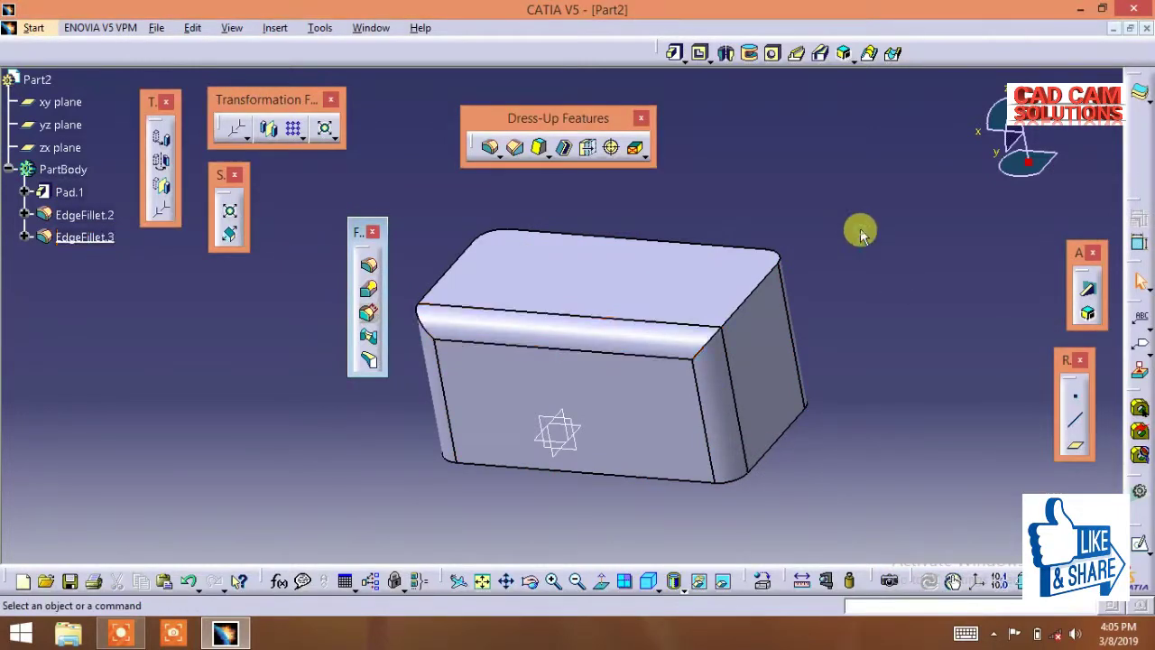
double_click(611, 323)
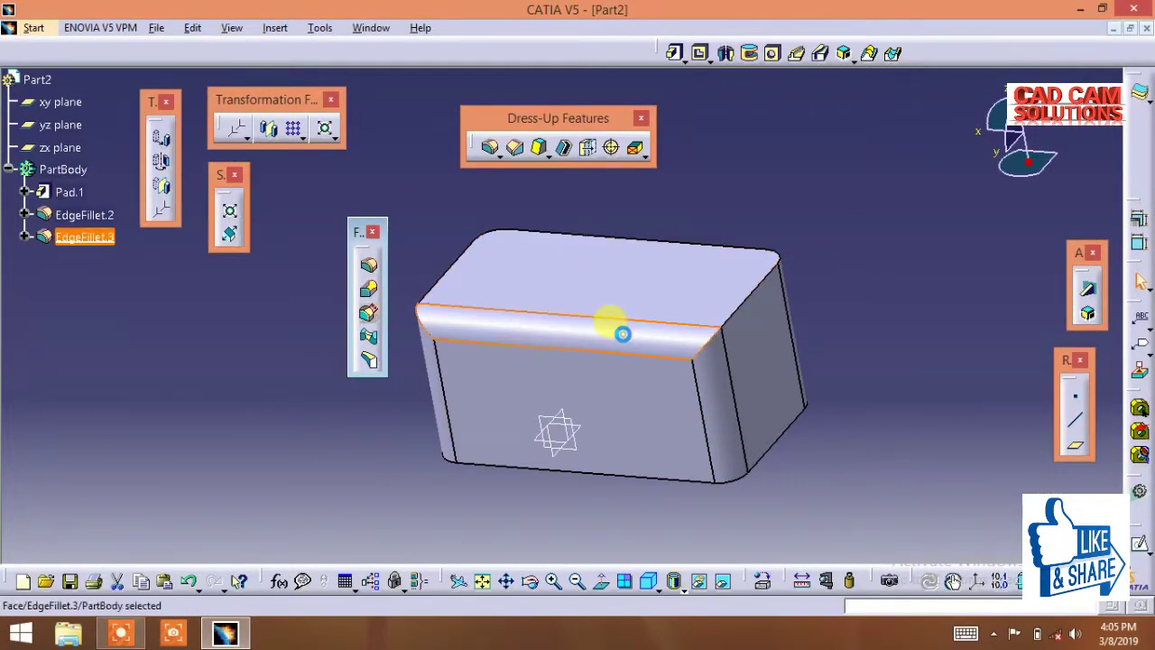
Step: Set the fillet selection mode to Intersection with Pad.1 and apply it
click(966, 413)
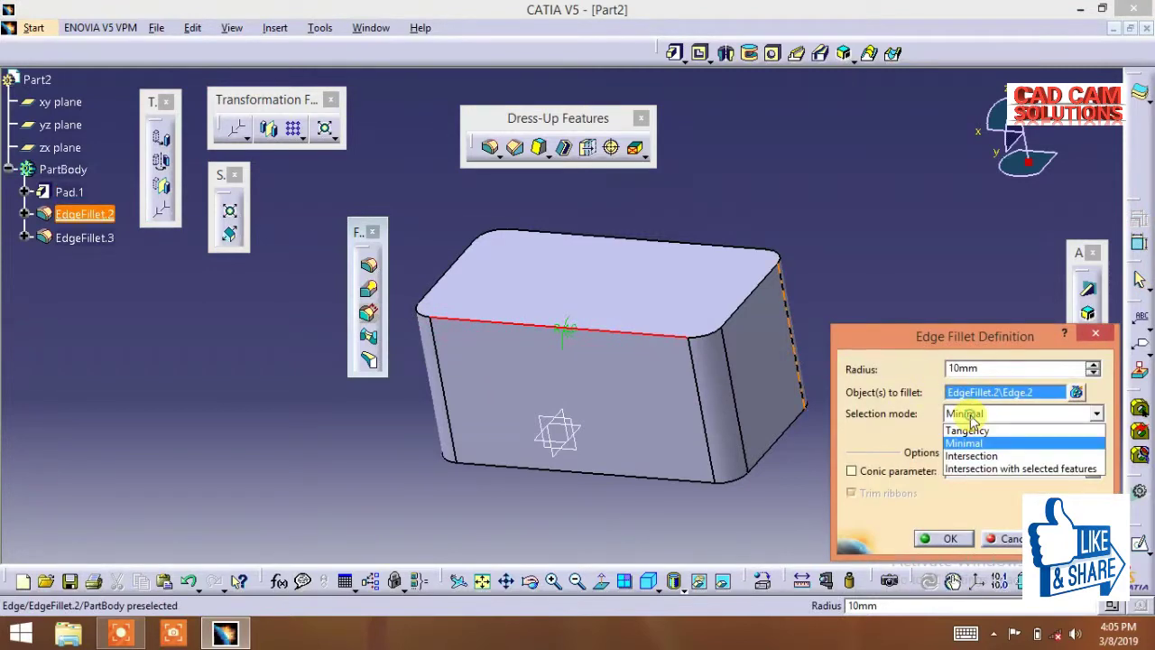
click(984, 455)
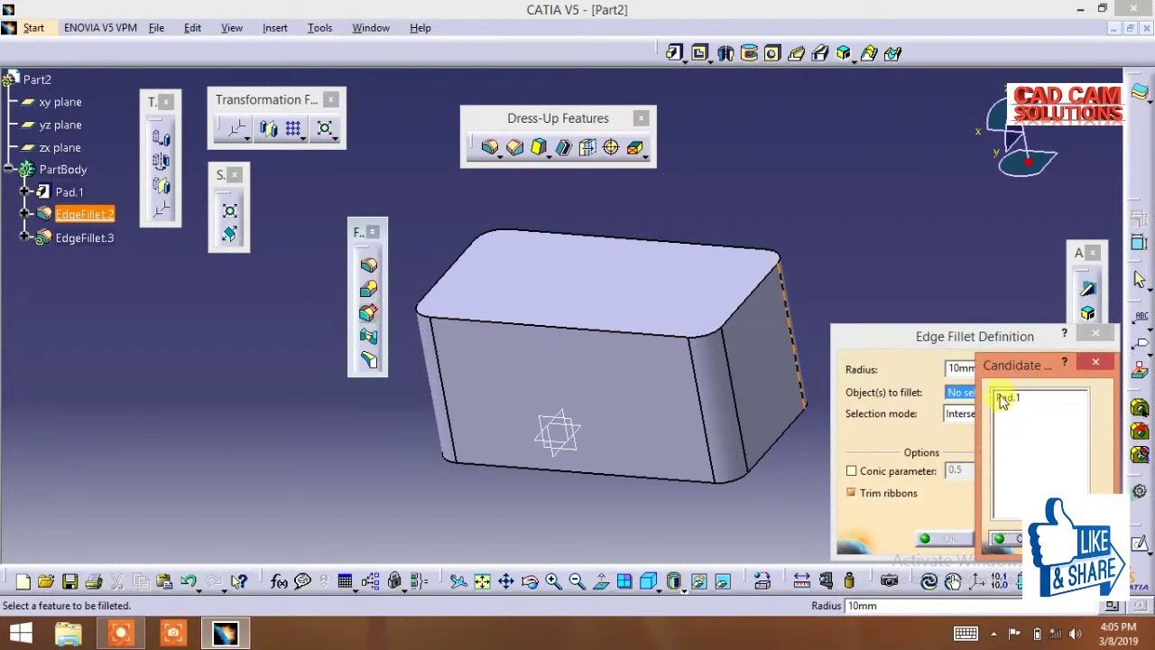
click(1003, 401)
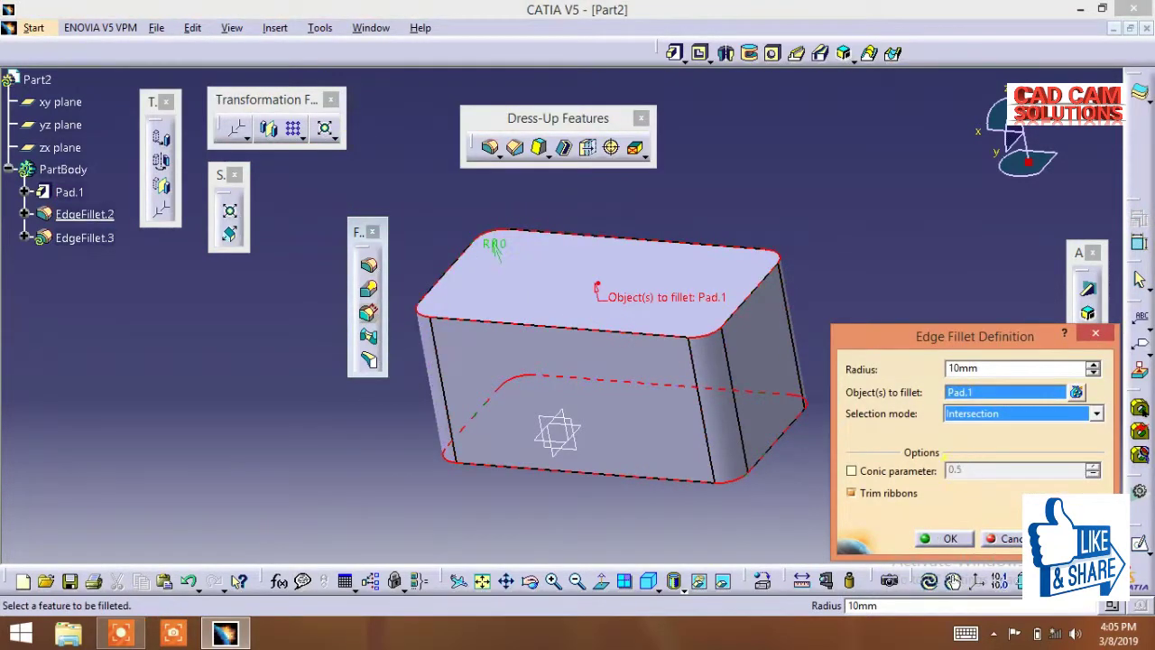
click(947, 539)
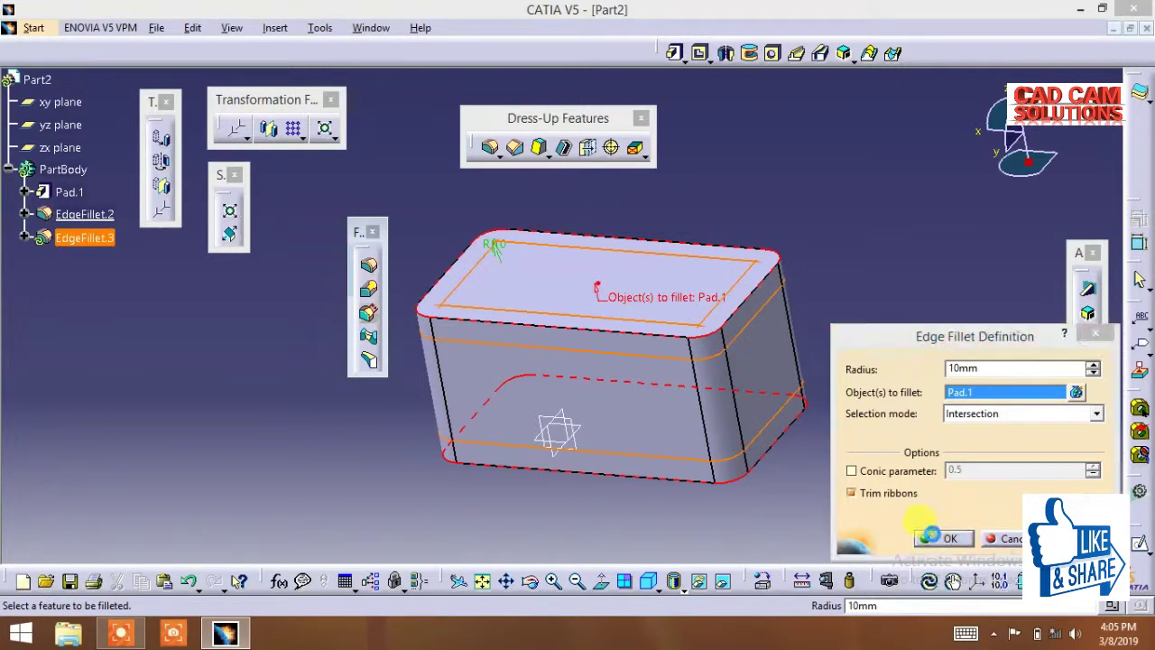
click(883, 330)
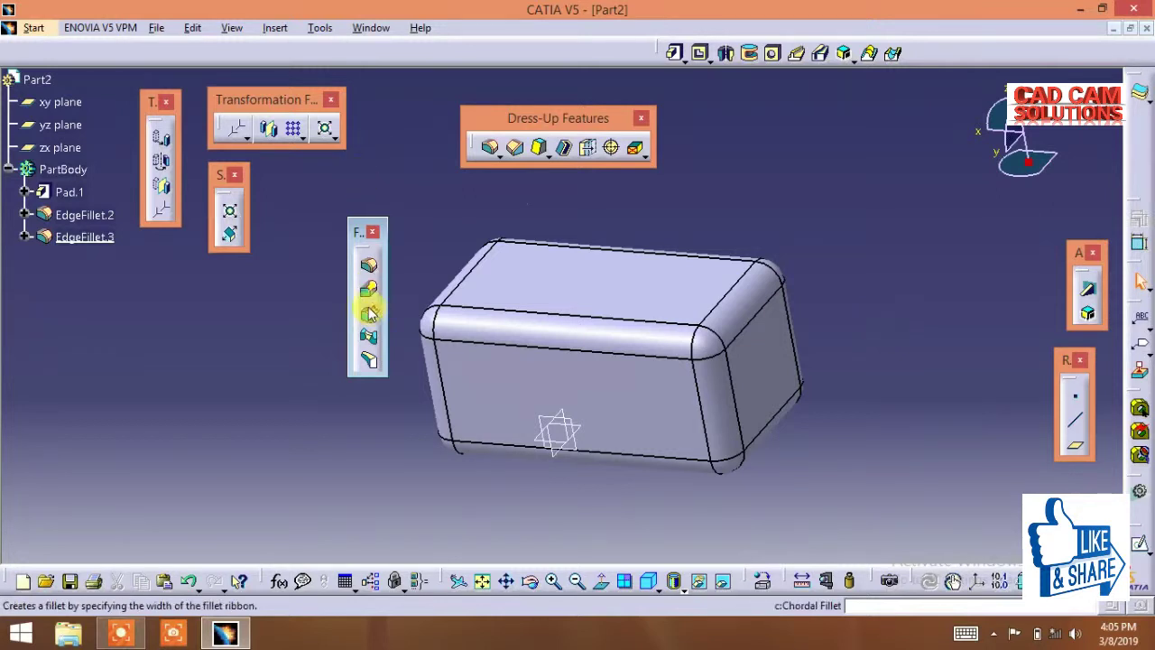
Step: Delete EdgeFillet.3 and EdgeFillet.2 from the tree
right_click(83, 237)
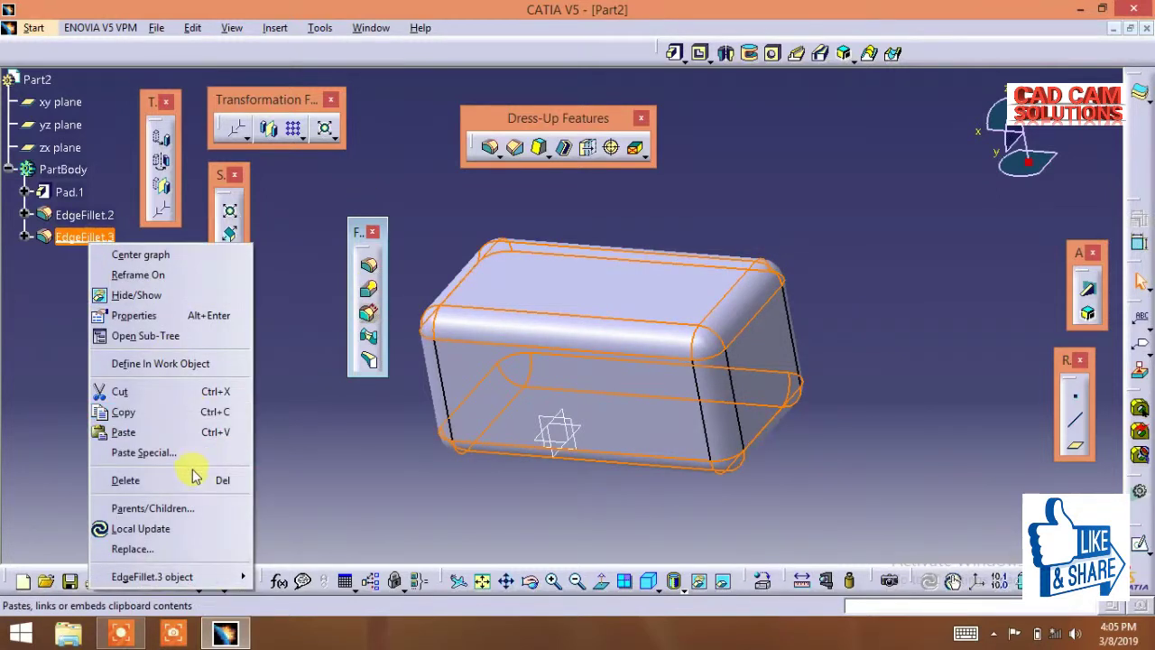
click(192, 480)
right_click(82, 218)
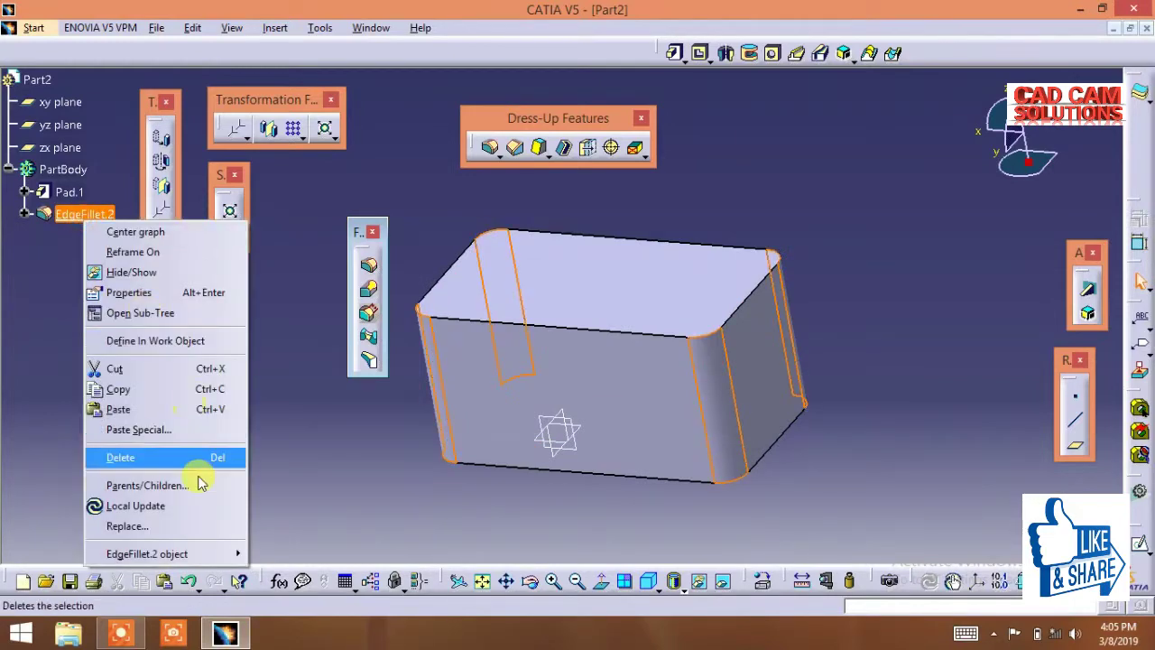
click(200, 459)
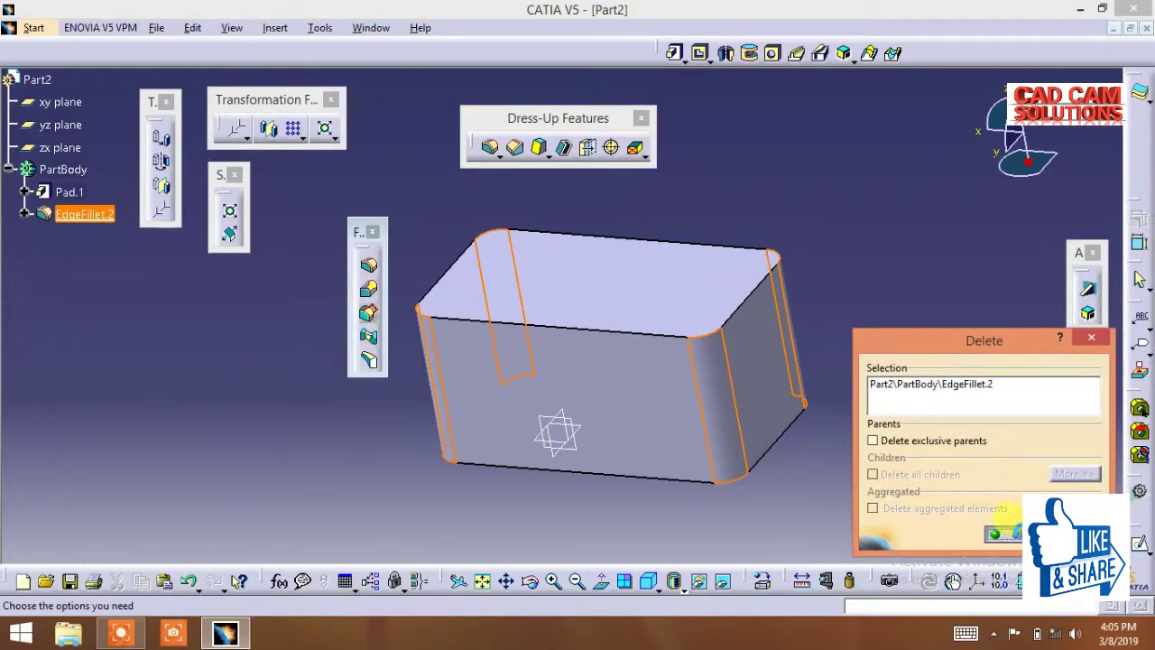
click(1004, 535)
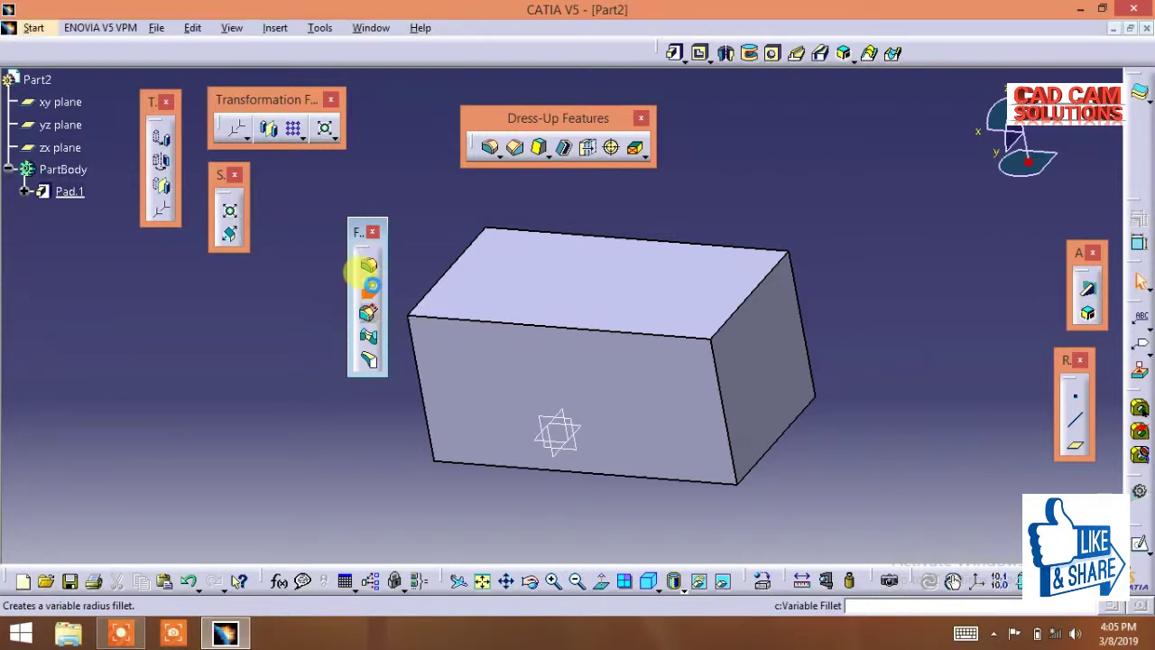
Step: Try a variable radius fillet with a 20mm vertex radius on the top front edge, then cancel
click(374, 291)
click(523, 312)
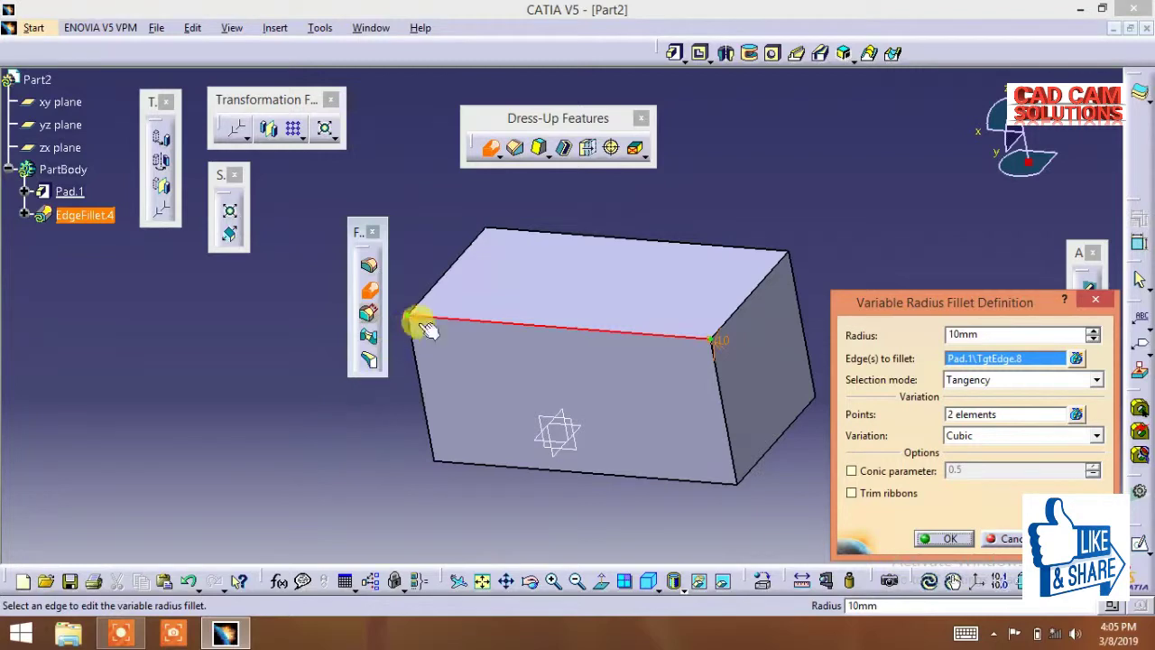
double_click(420, 332)
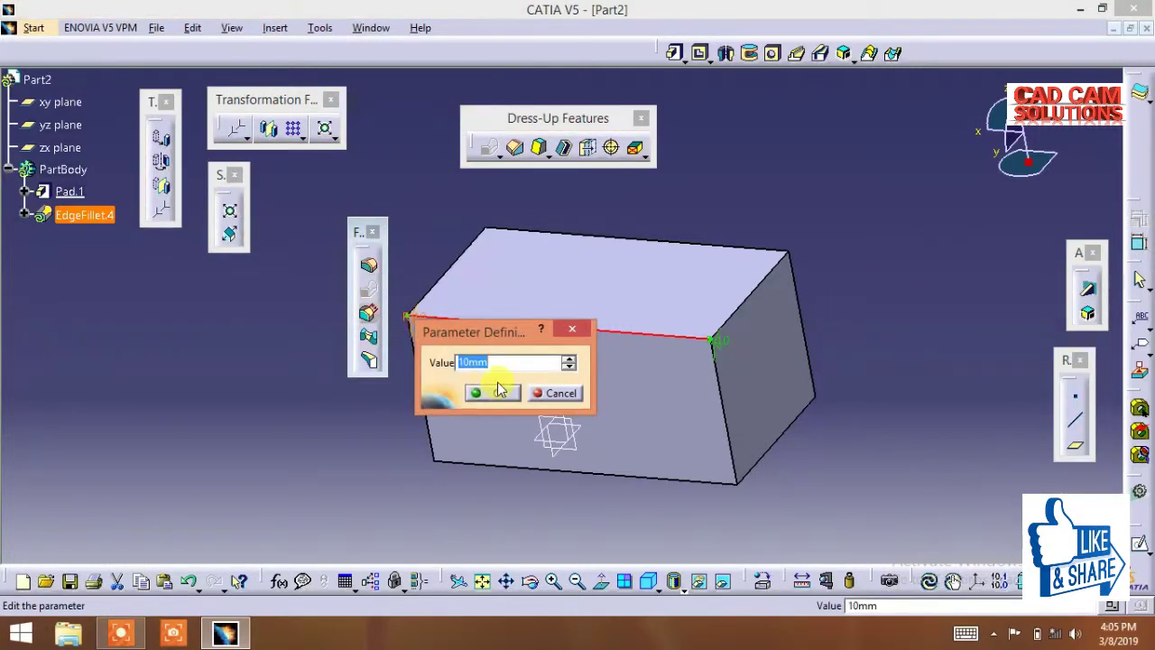
click(491, 392)
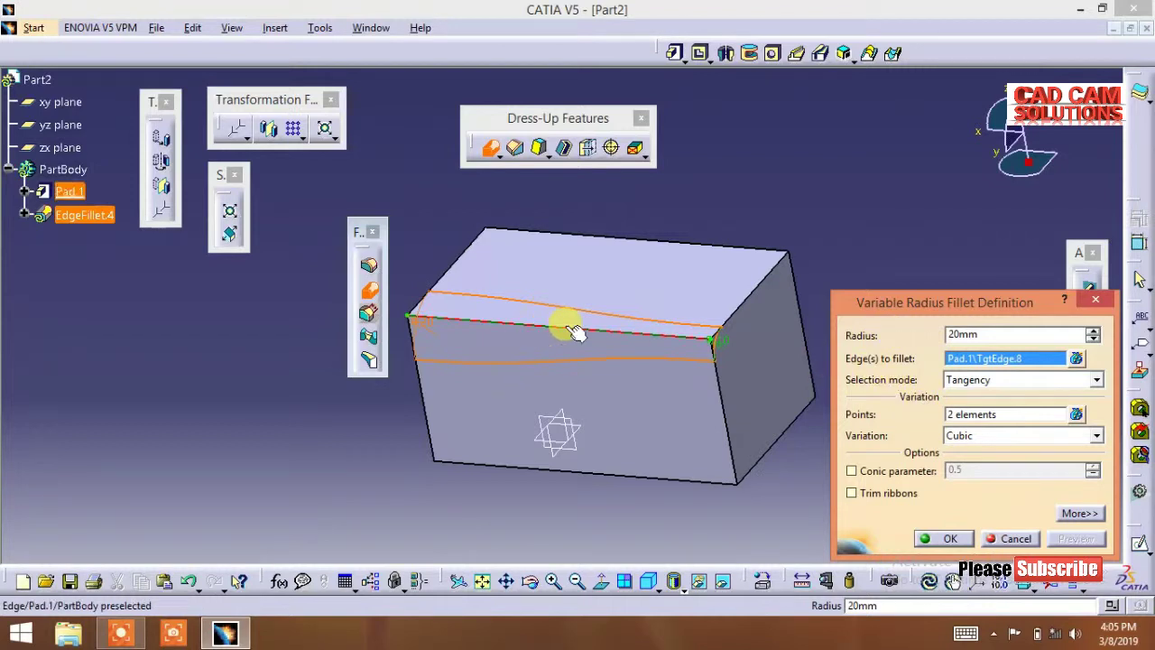
click(1004, 543)
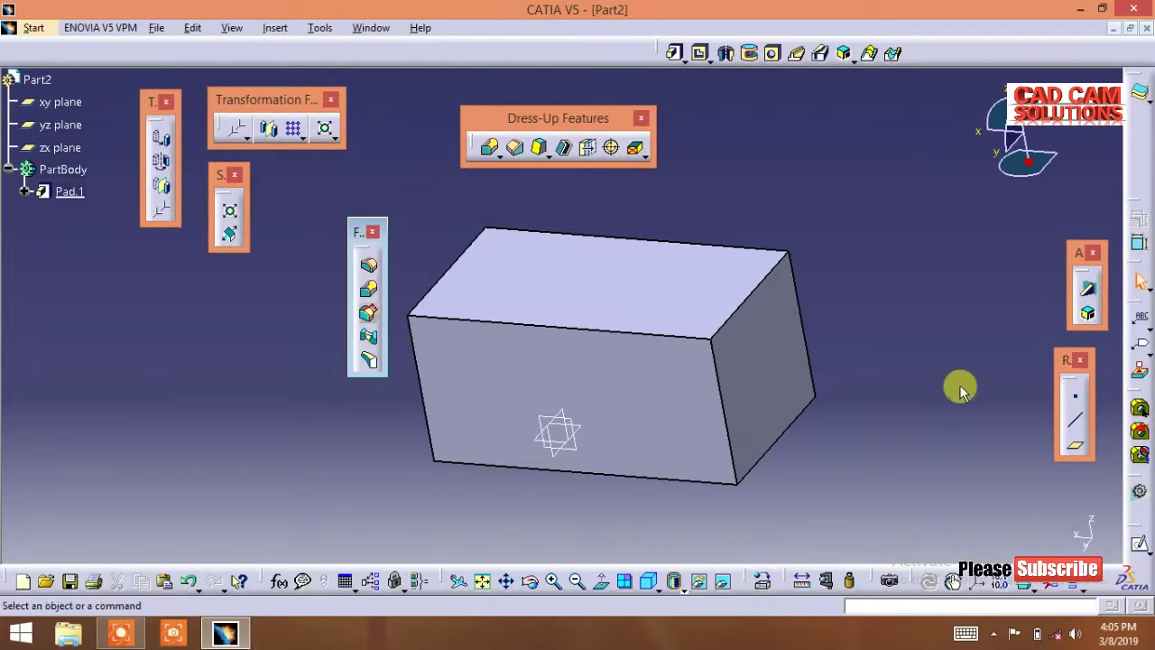
Step: Create Point.1 on the top front edge at 69.346mm along the curve
key(Return)
click(536, 322)
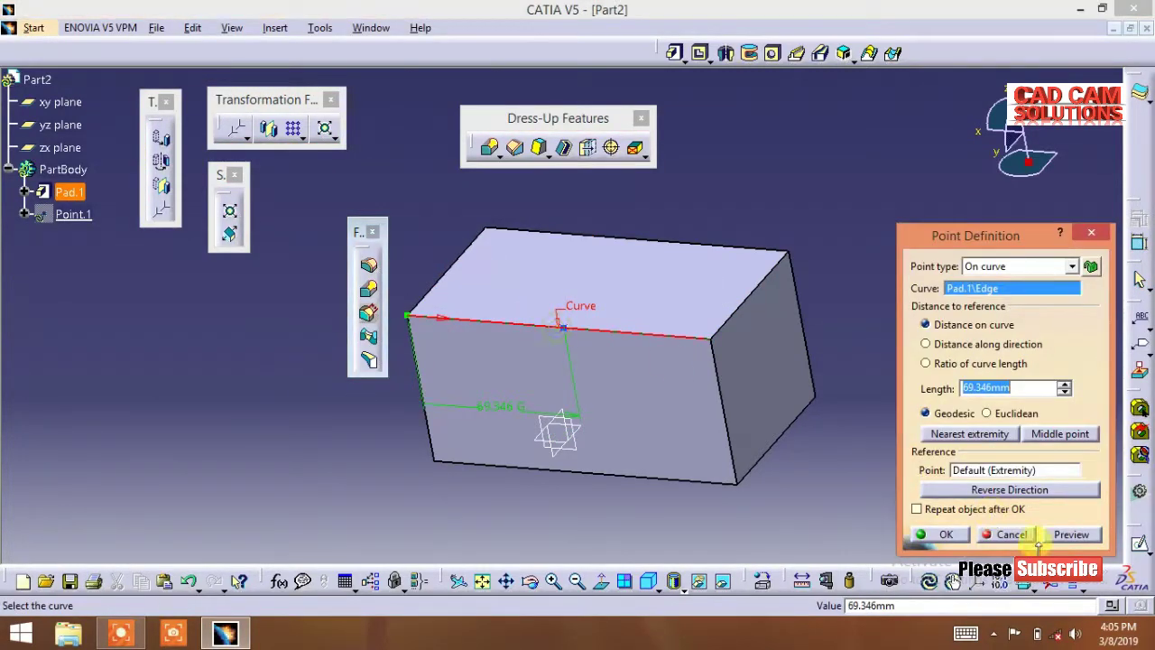
click(957, 536)
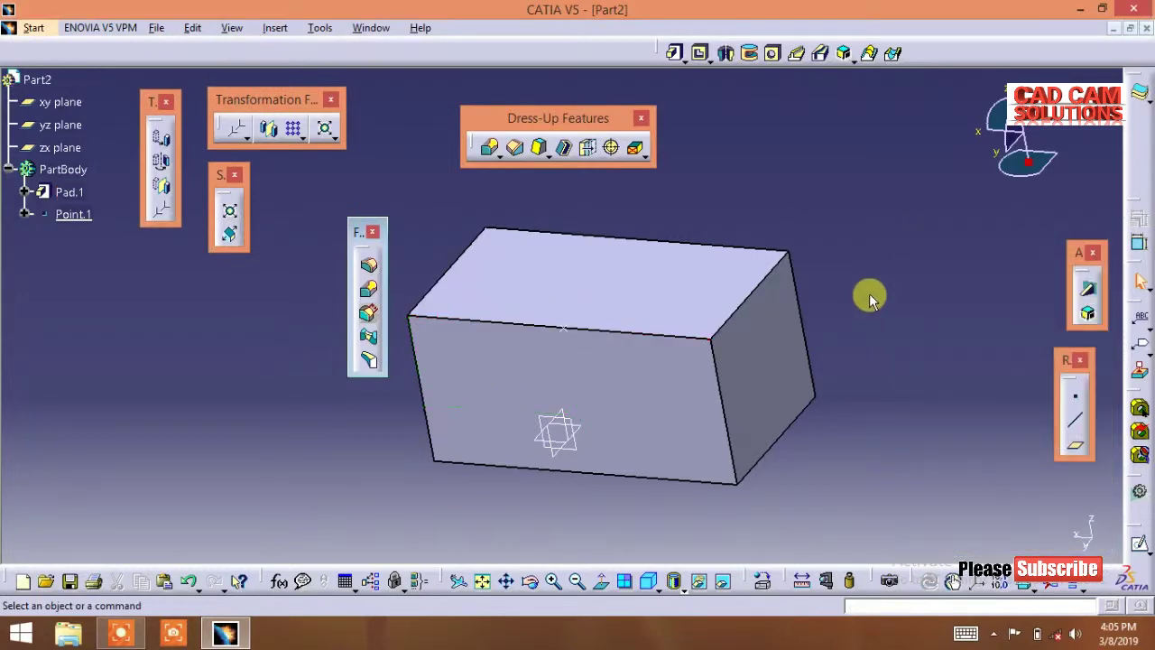
Step: Set up a variable fillet on the top front edge: 12mm at the vertices, 20mm at Point.1
click(373, 289)
click(657, 334)
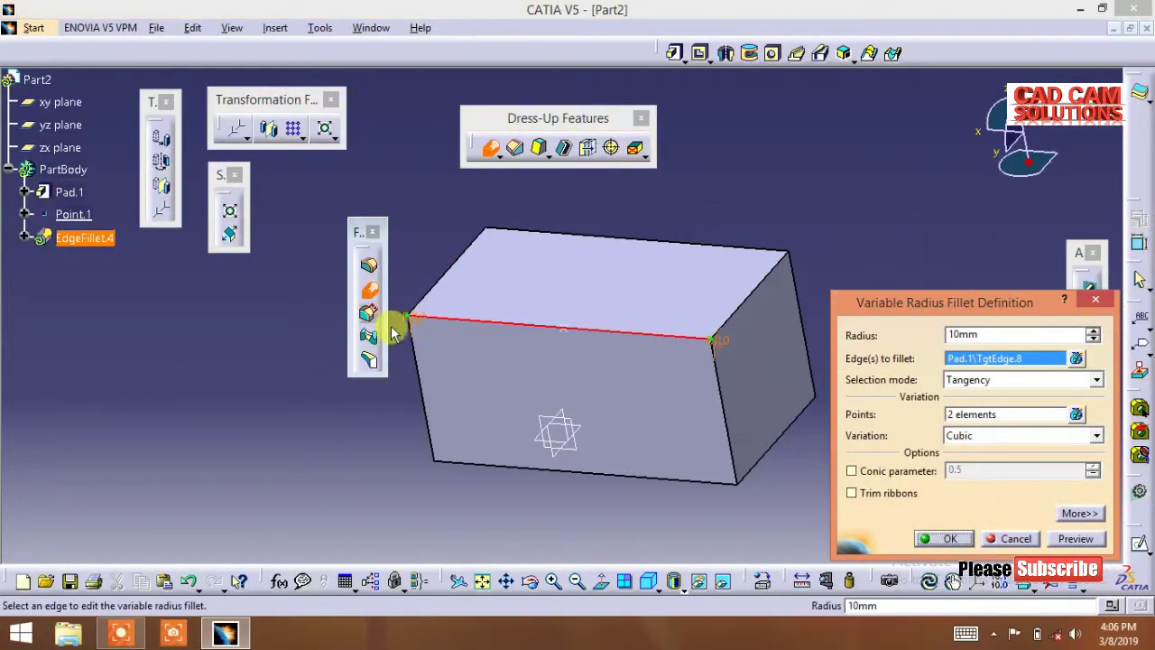
double_click(722, 339)
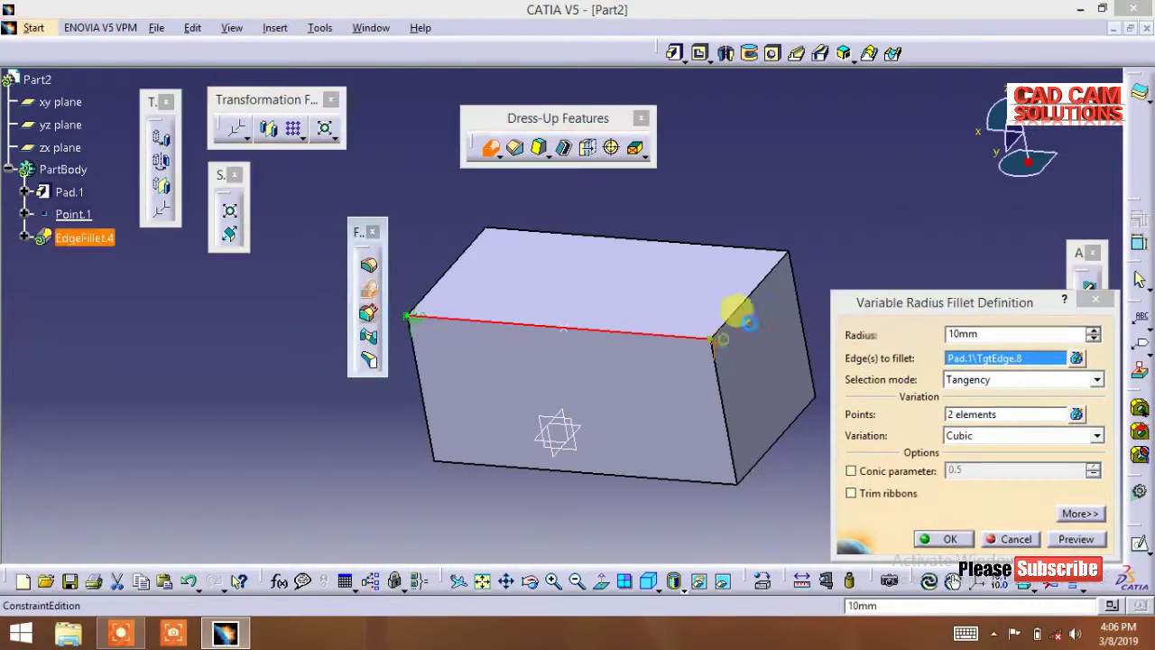
text(12)
key(Return)
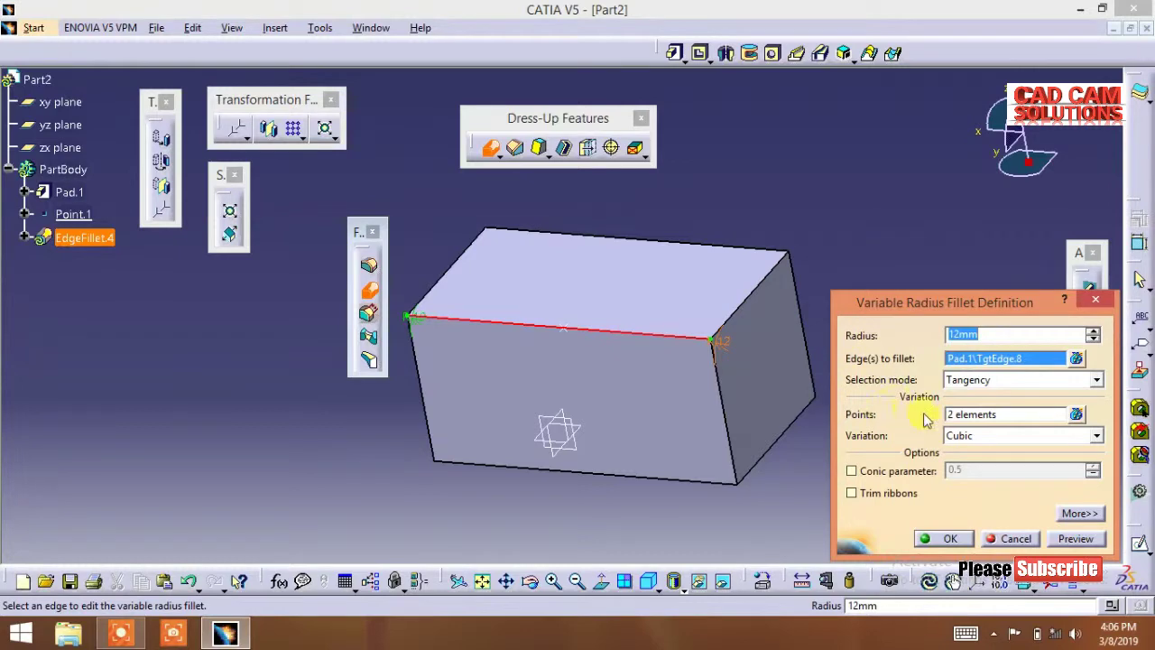
click(967, 419)
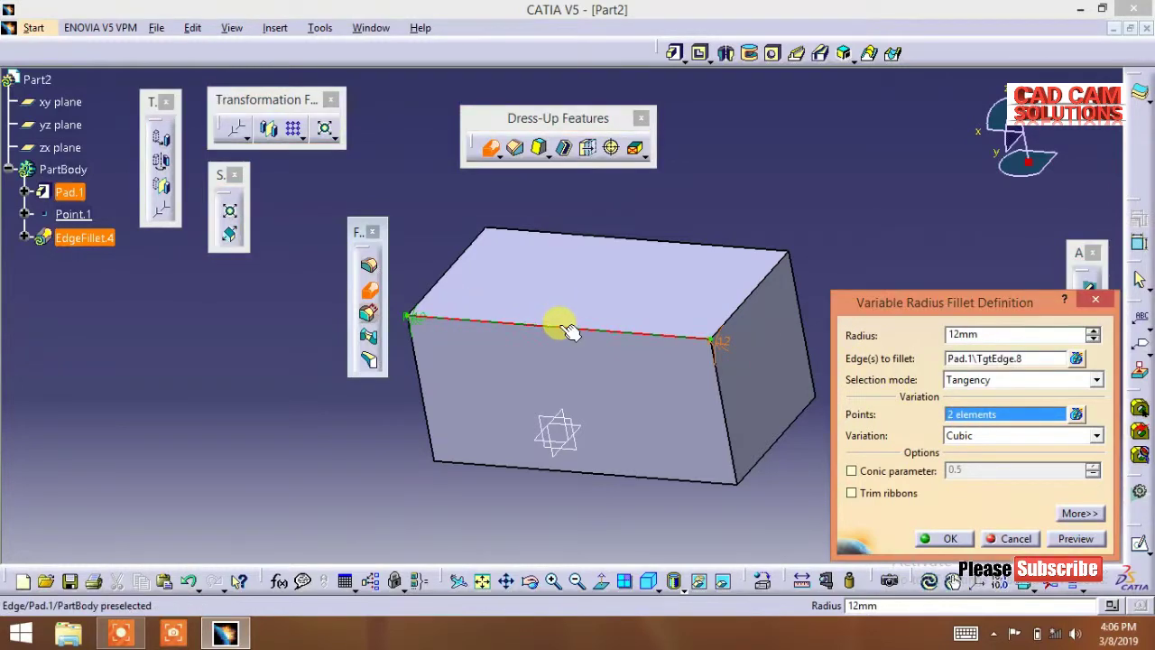
click(571, 338)
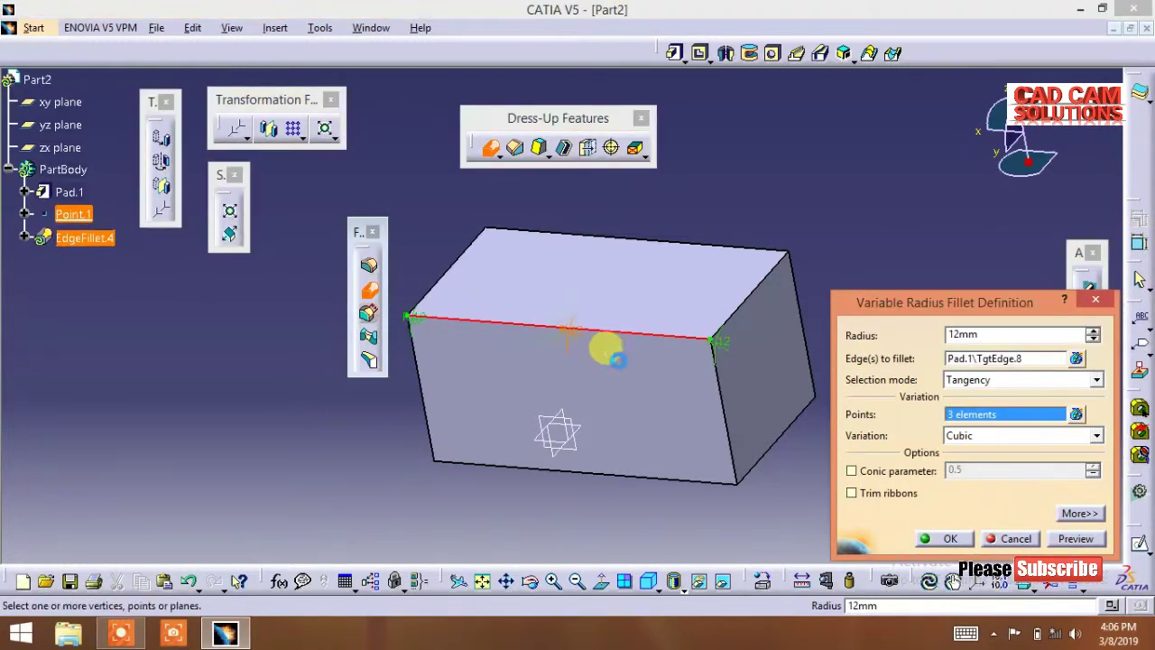
double_click(571, 331)
key(Return)
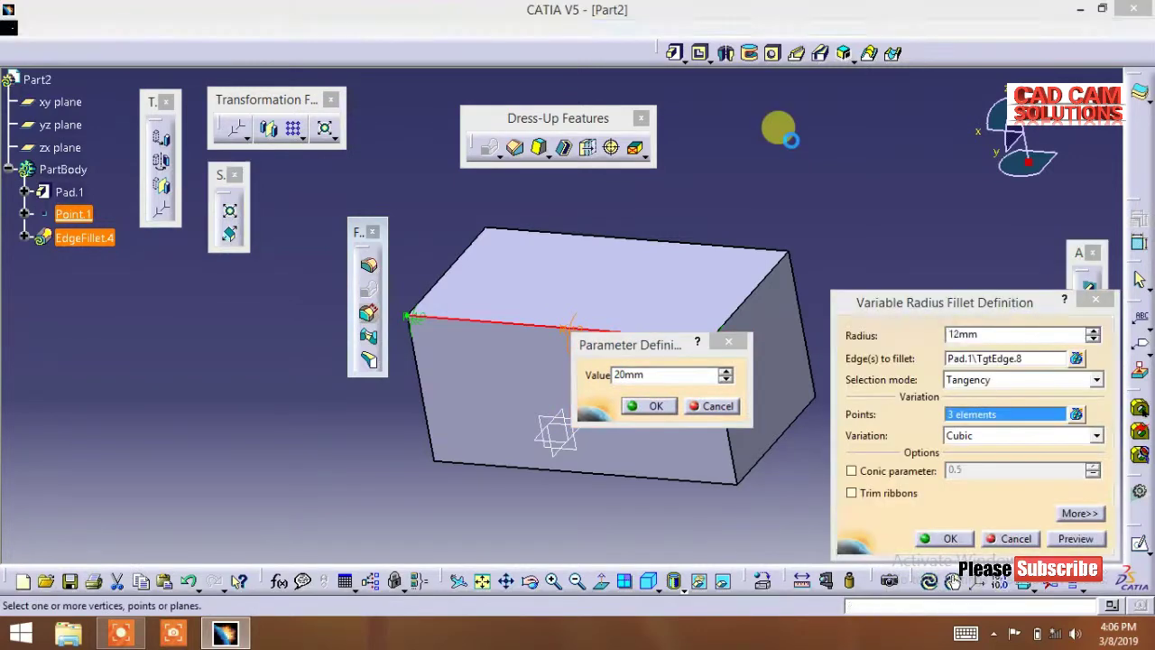
click(1056, 539)
Step: Compare Linear and Cubic variation, then create the fillet with Cubic variation
click(1027, 436)
click(1001, 462)
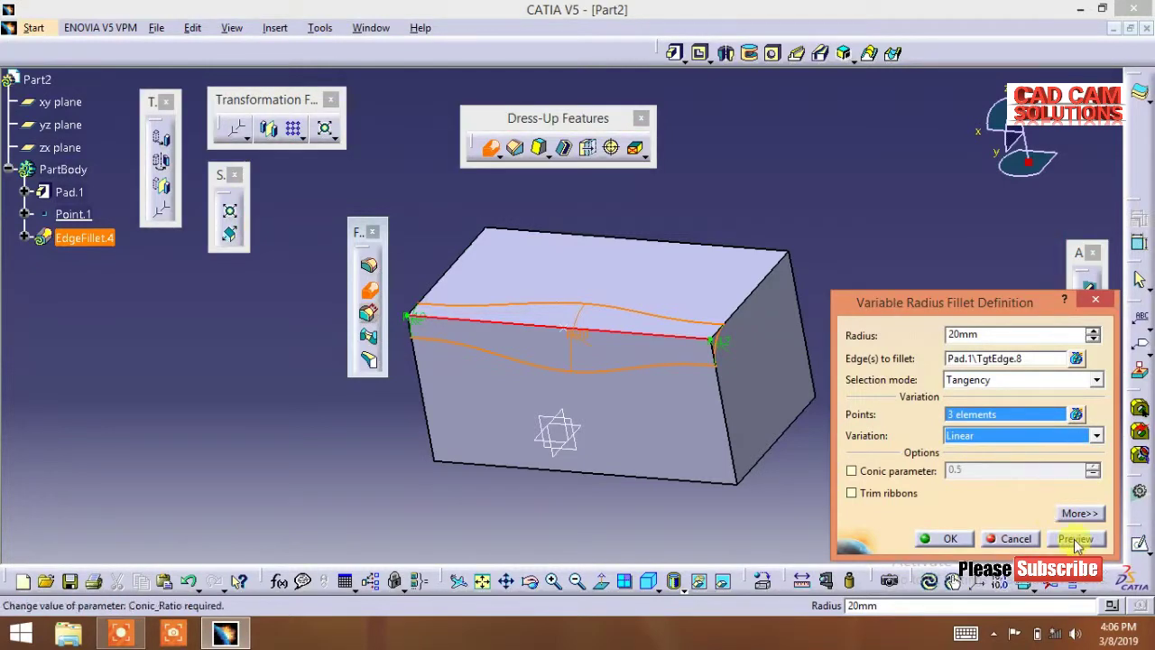
click(1077, 539)
click(959, 436)
click(949, 450)
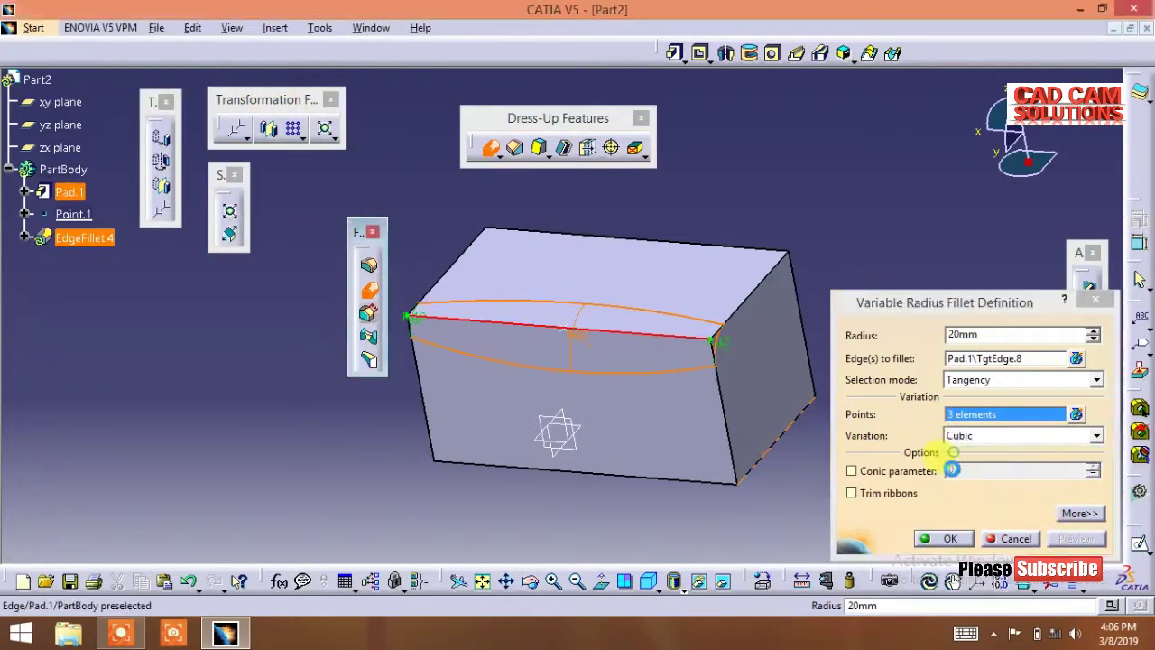
click(949, 539)
mouse_move(536, 368)
middle_down()
mouse_move(709, 338)
mouse_move(623, 361)
mouse_move(515, 451)
mouse_move(515, 395)
mouse_move(554, 379)
middle_up()
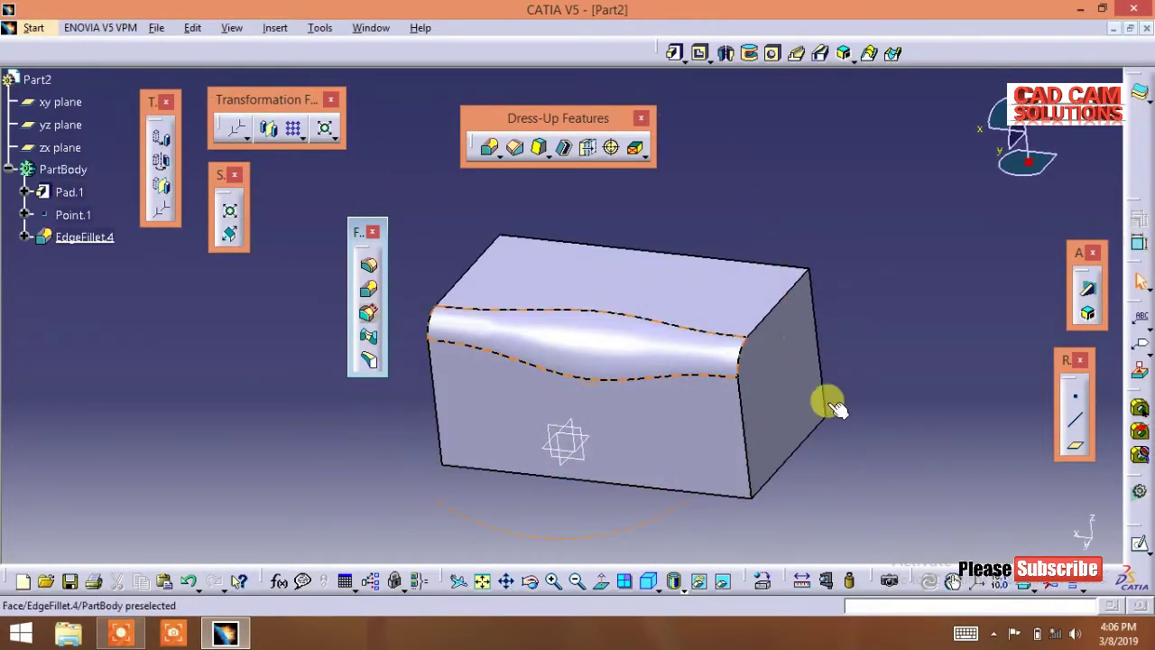
Step: Round the block's top-back edge with a 10mm chordal fillet, EdgeFillet.5
click(370, 316)
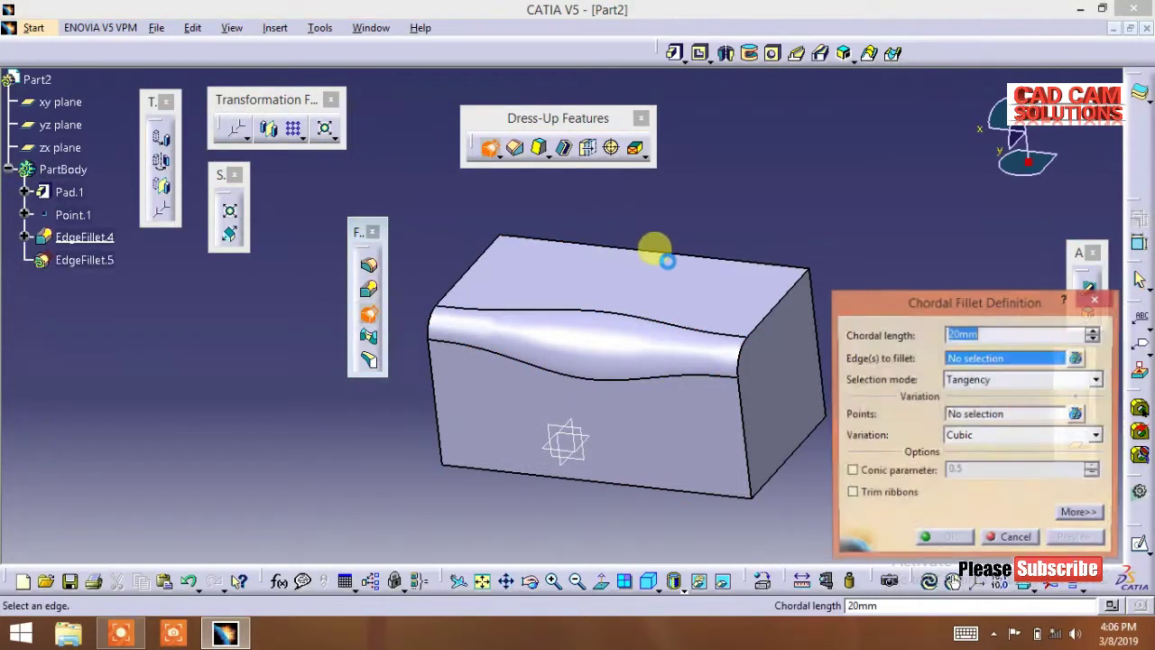
middle_drag(748, 363, 632, 350)
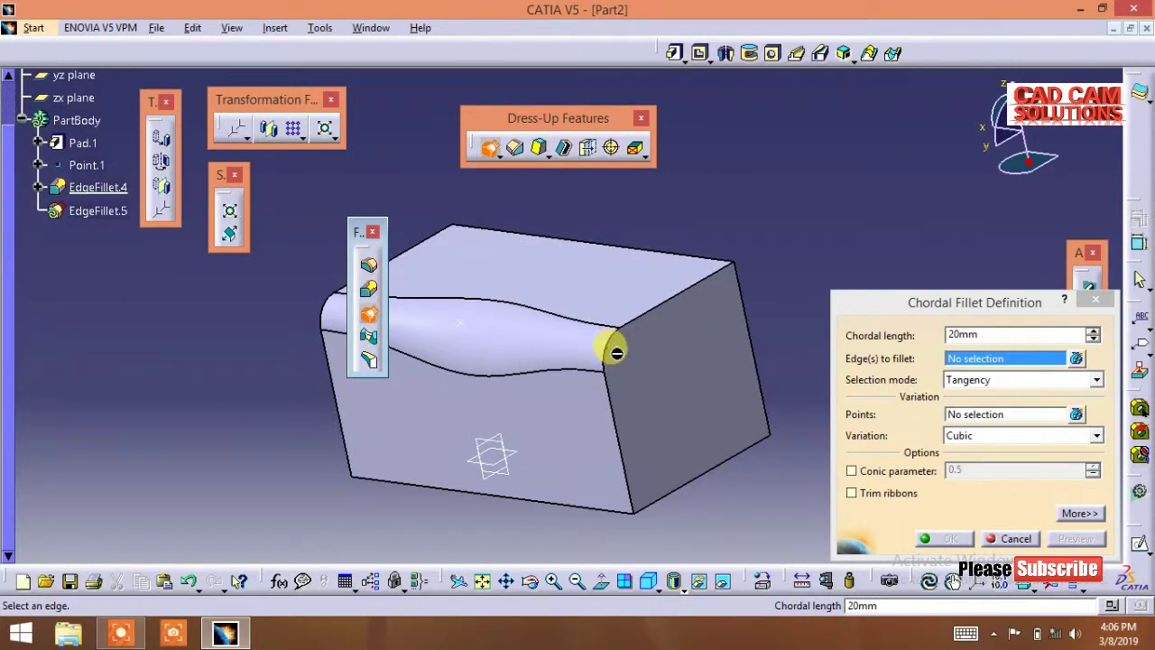
click(642, 246)
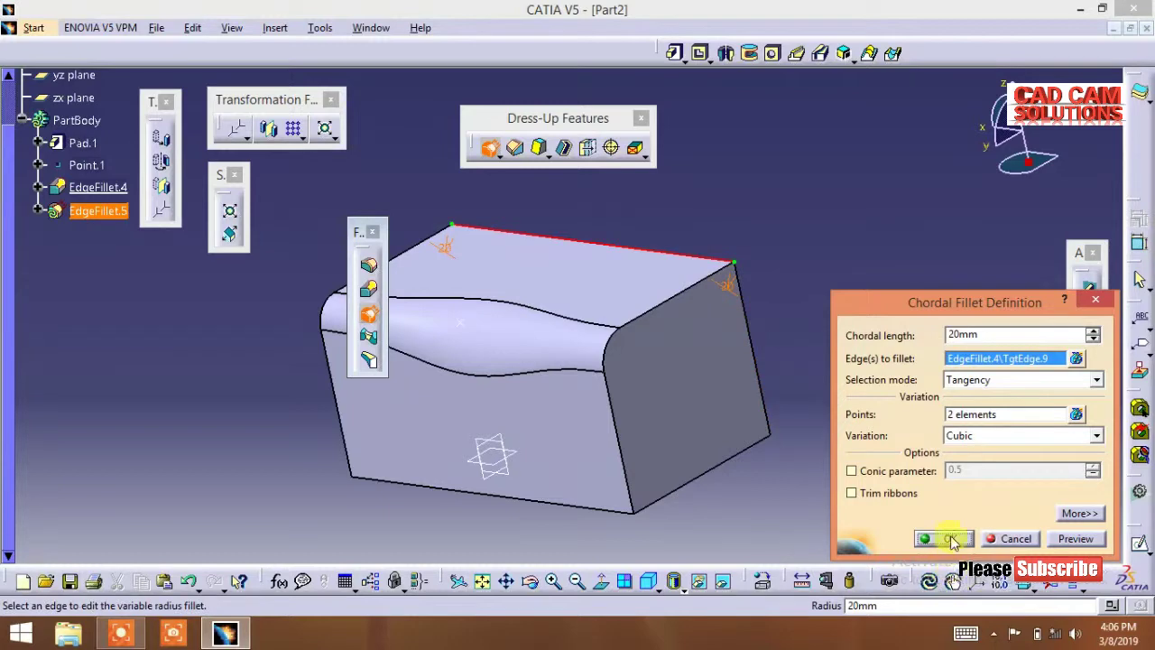
double_click(728, 289)
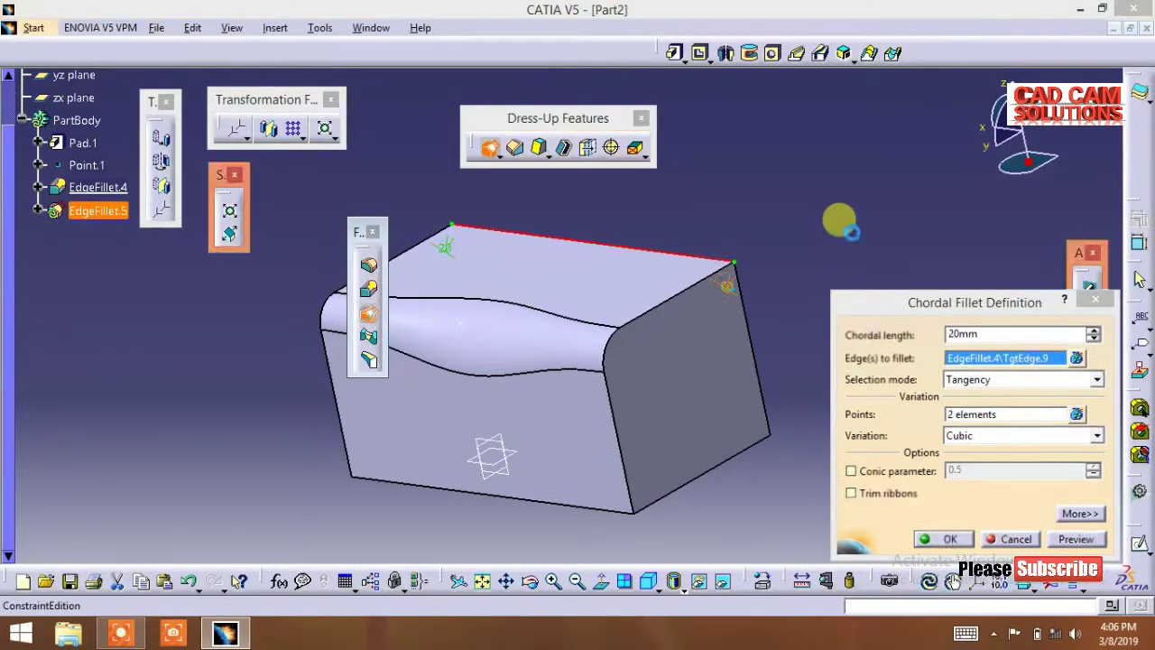
text(0)
key(Return)
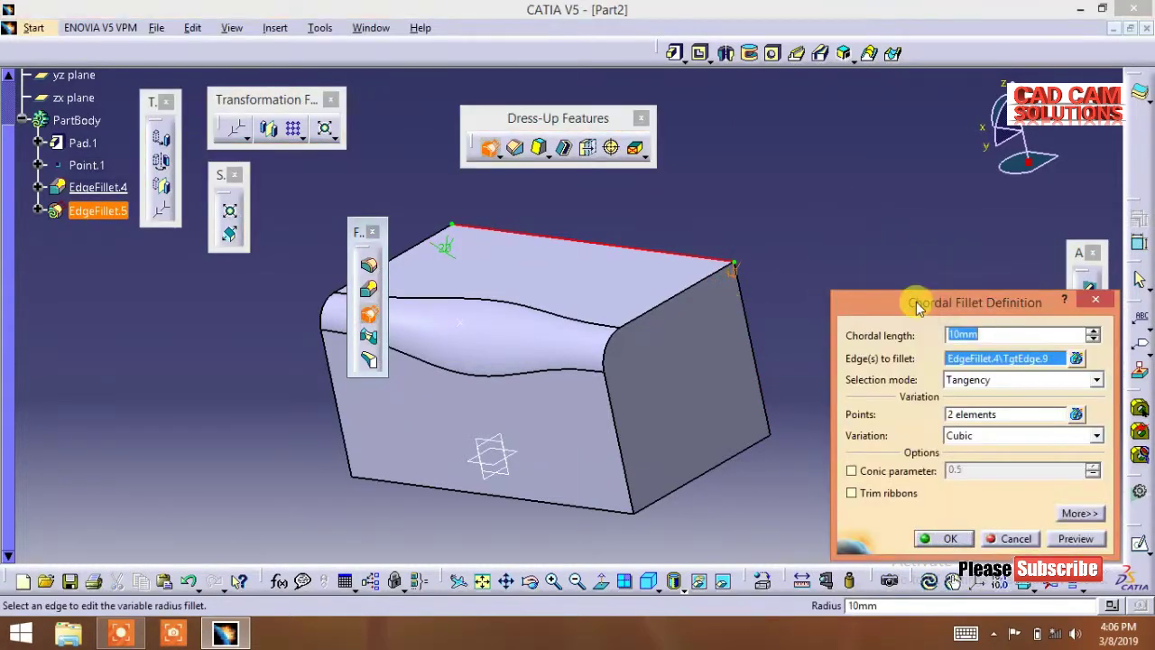
click(943, 538)
mouse_move(867, 289)
middle_down()
mouse_move(687, 376)
mouse_move(733, 304)
mouse_move(744, 337)
middle_up()
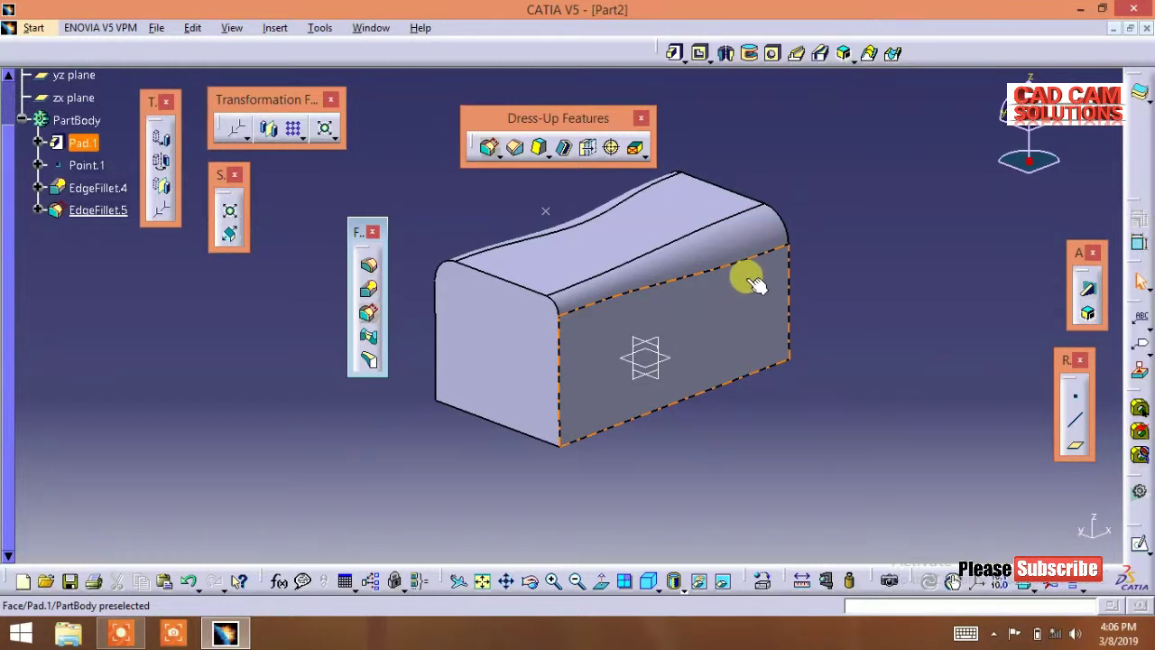
Step: Delete EdgeFillet.5 and EdgeFillet.4 from the tree
click(109, 208)
click(99, 188)
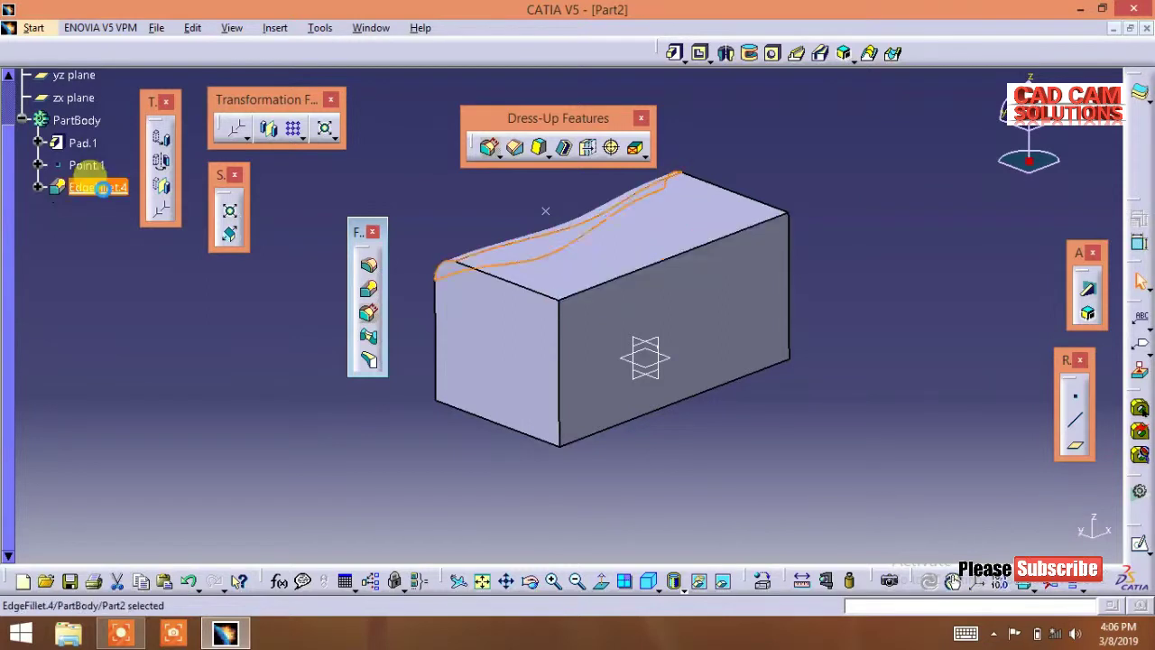
key(Delete)
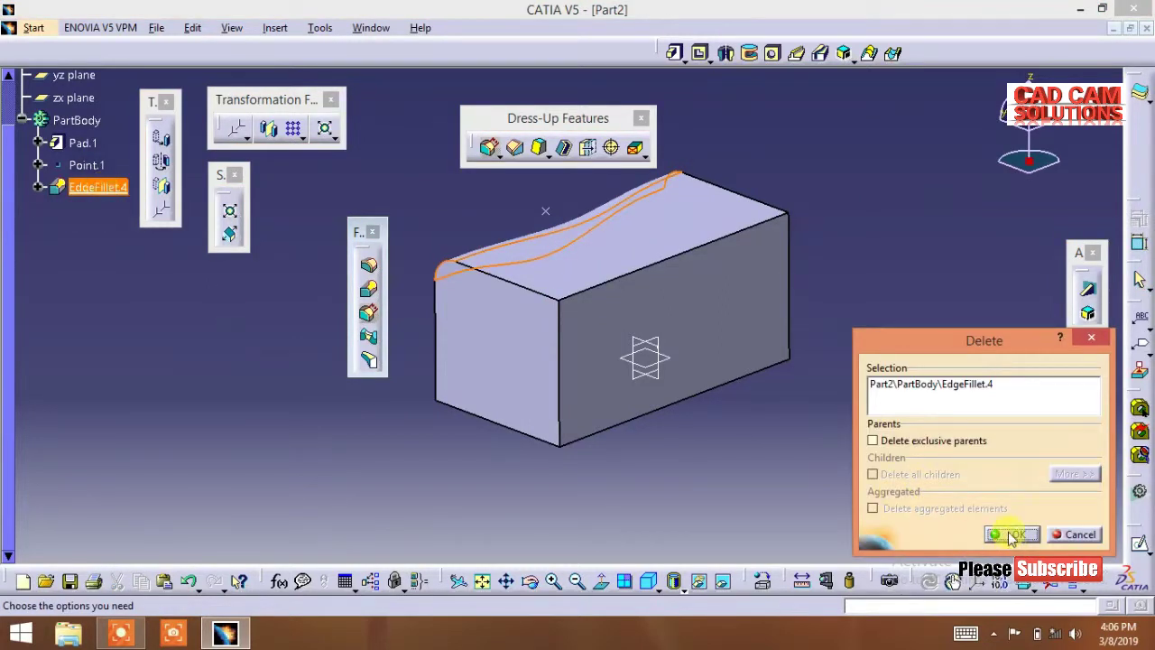
click(1010, 534)
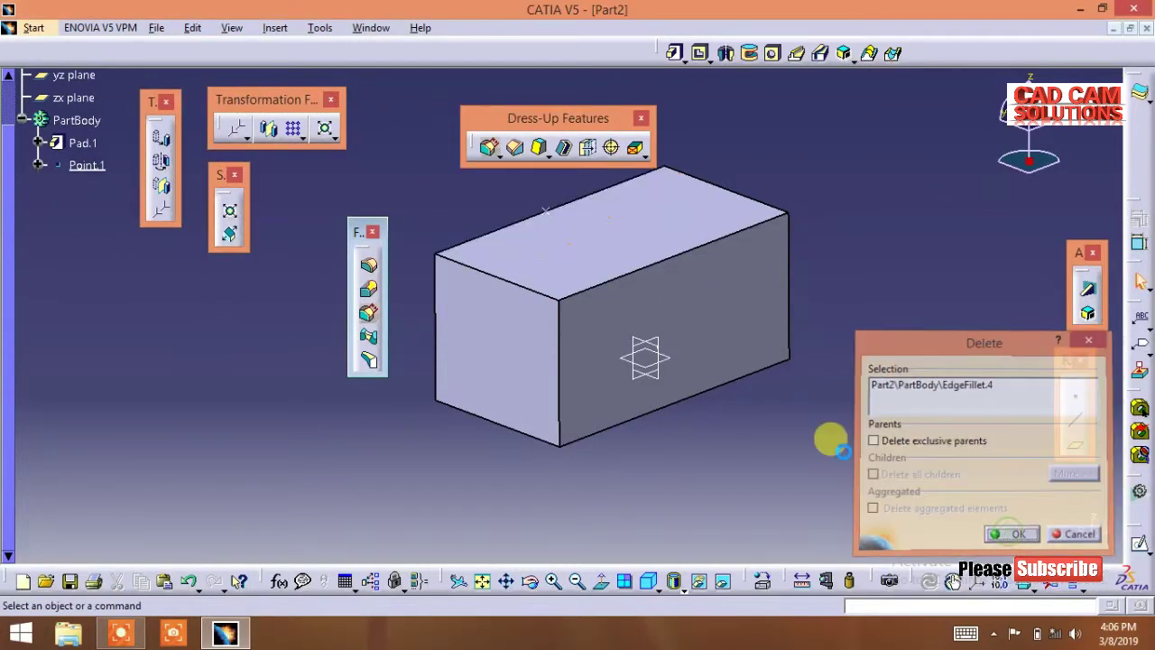
Step: Fully round one end of the block with a tritangent fillet, removing its end face
click(373, 361)
middle_drag(503, 381, 685, 361)
click(452, 267)
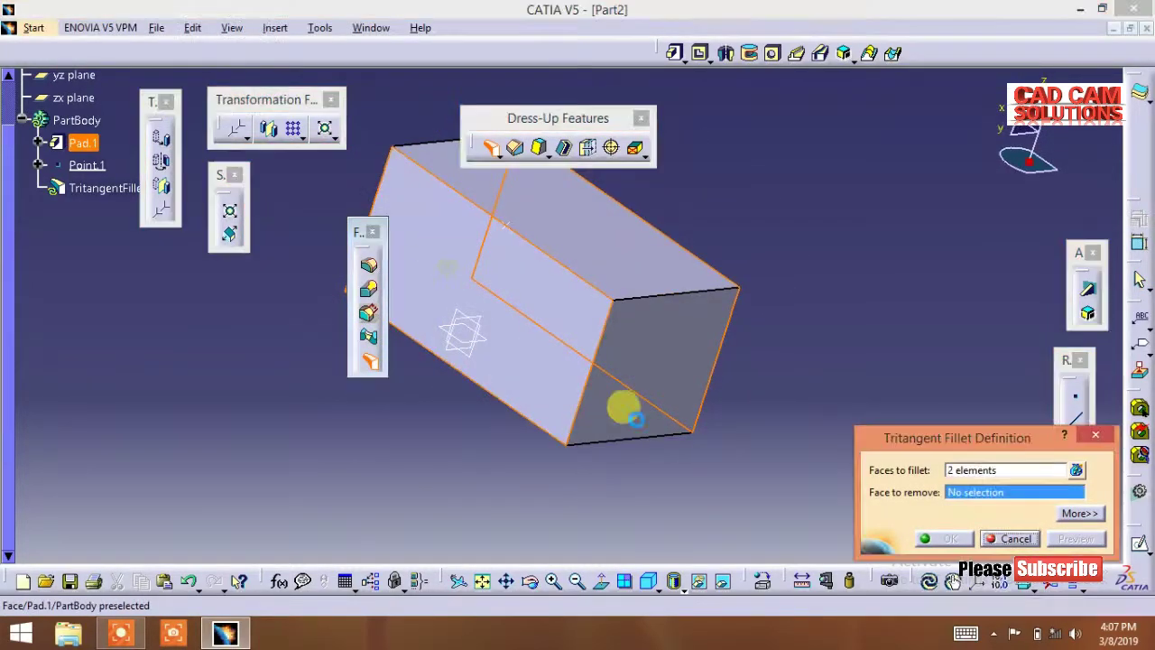
click(645, 336)
click(945, 540)
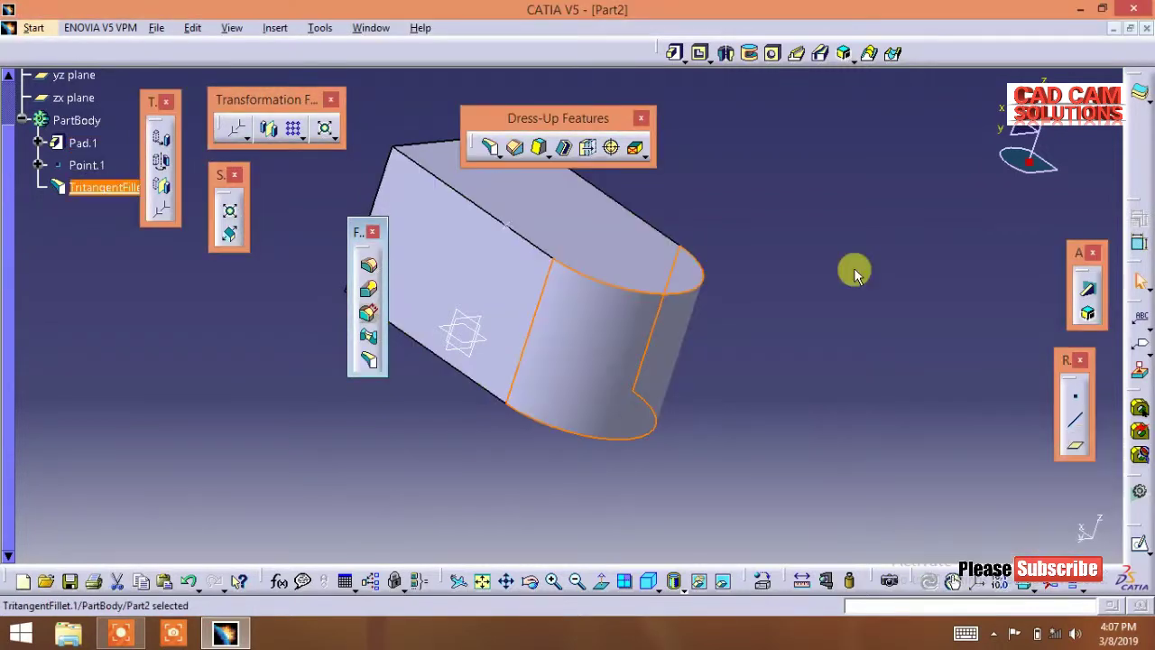
mouse_move(768, 291)
middle_down()
mouse_move(674, 330)
mouse_move(569, 259)
mouse_move(701, 276)
mouse_move(804, 364)
mouse_move(756, 392)
mouse_move(653, 200)
mouse_move(601, 245)
middle_up()
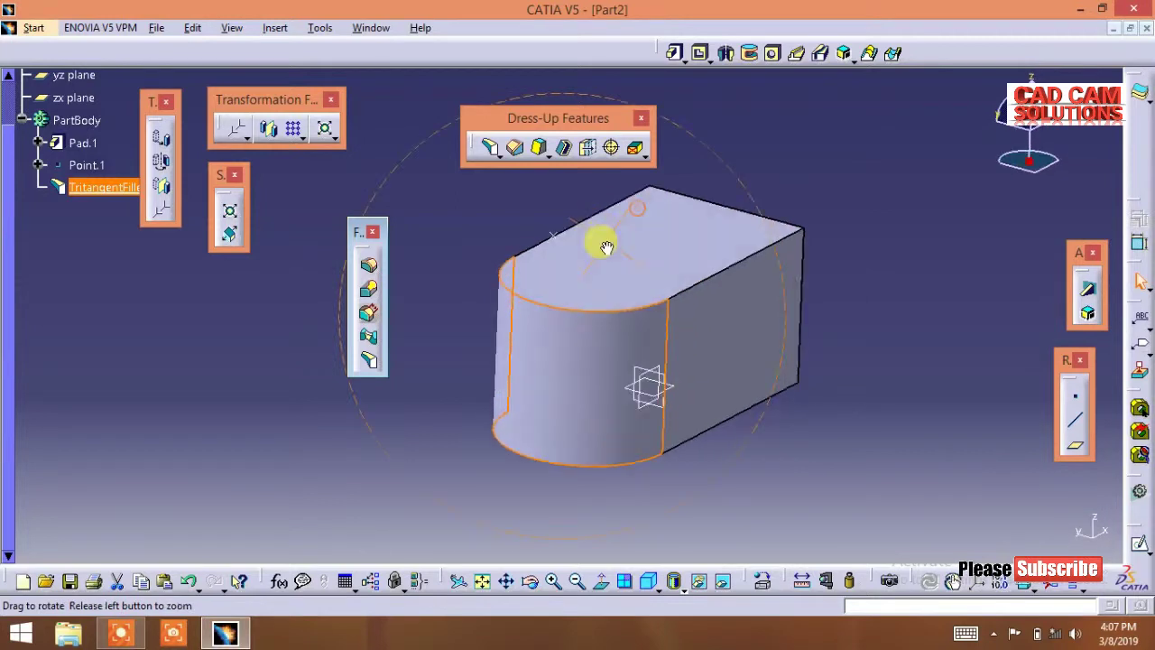
click(384, 514)
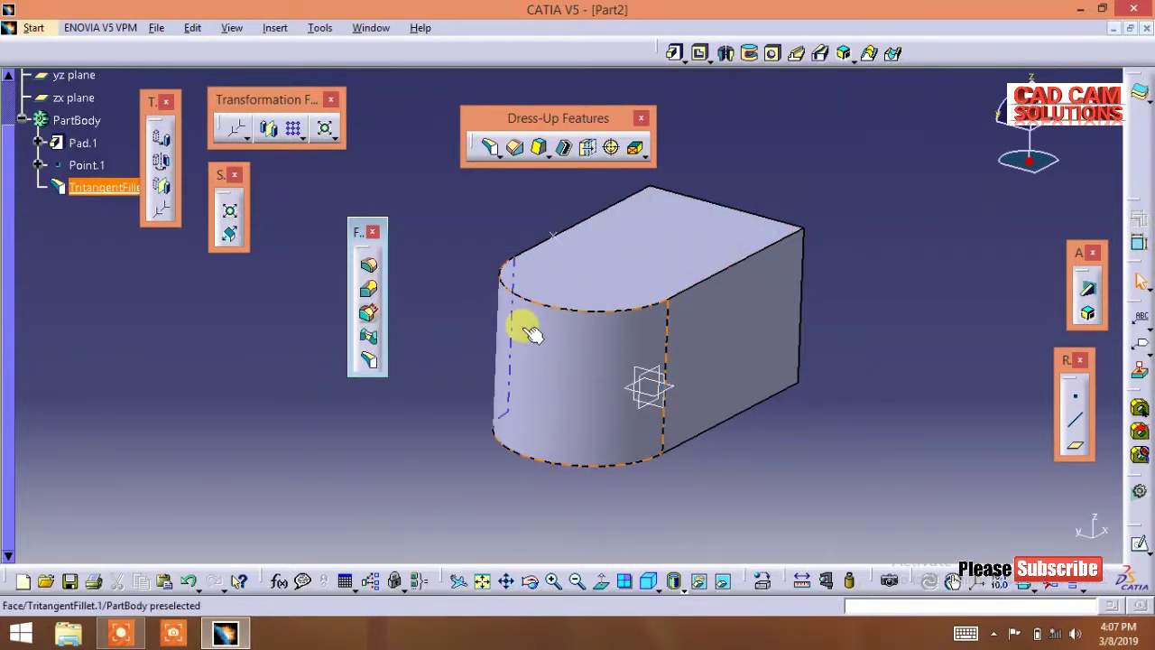
Step: Fully round the opposite end with a second tritangent fillet
click(368, 365)
click(761, 319)
mouse_move(877, 301)
middle_down()
mouse_move(485, 368)
mouse_move(361, 421)
middle_up()
click(621, 339)
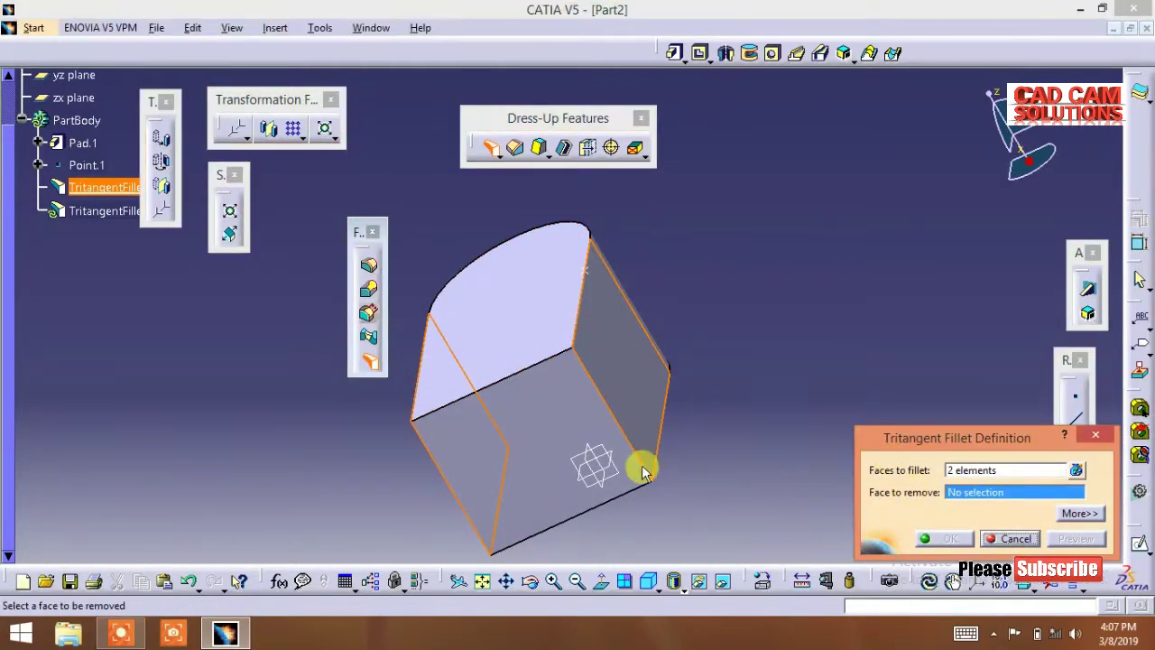
click(549, 412)
click(923, 544)
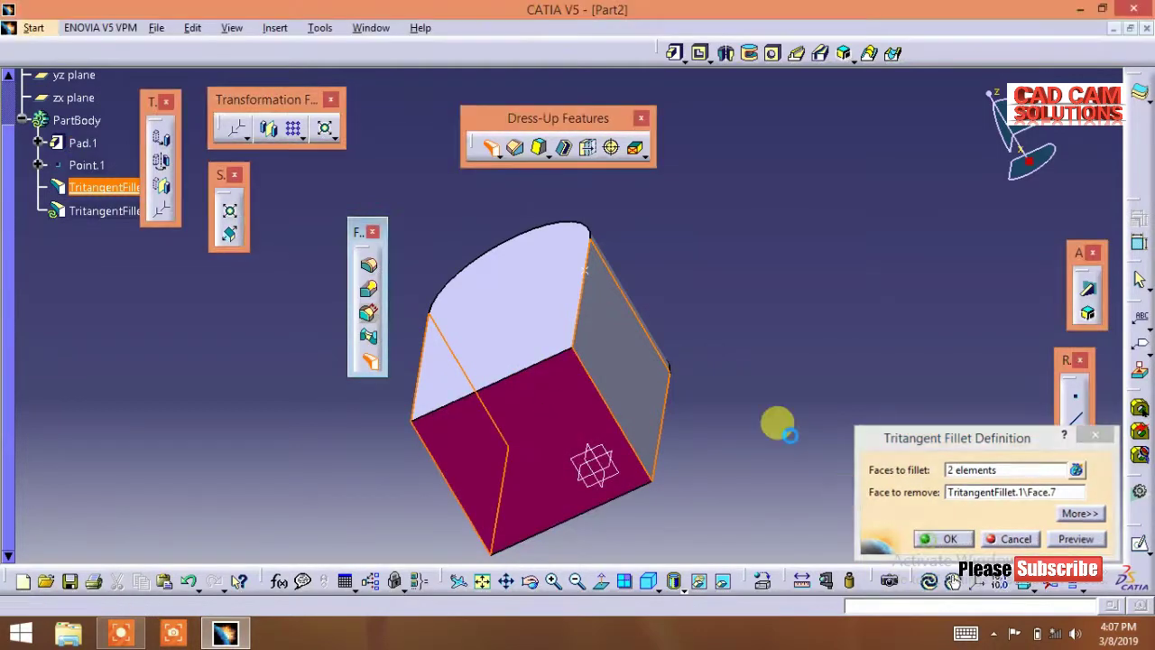
mouse_move(688, 343)
middle_down()
mouse_move(828, 277)
mouse_move(834, 262)
middle_up()
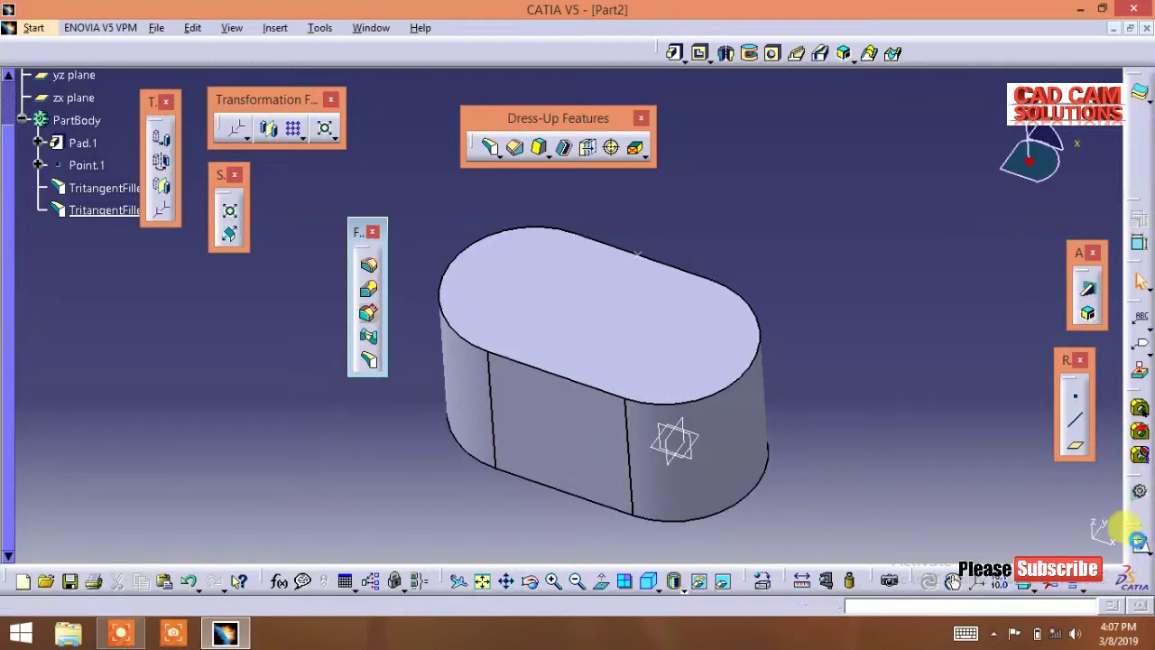
click(541, 291)
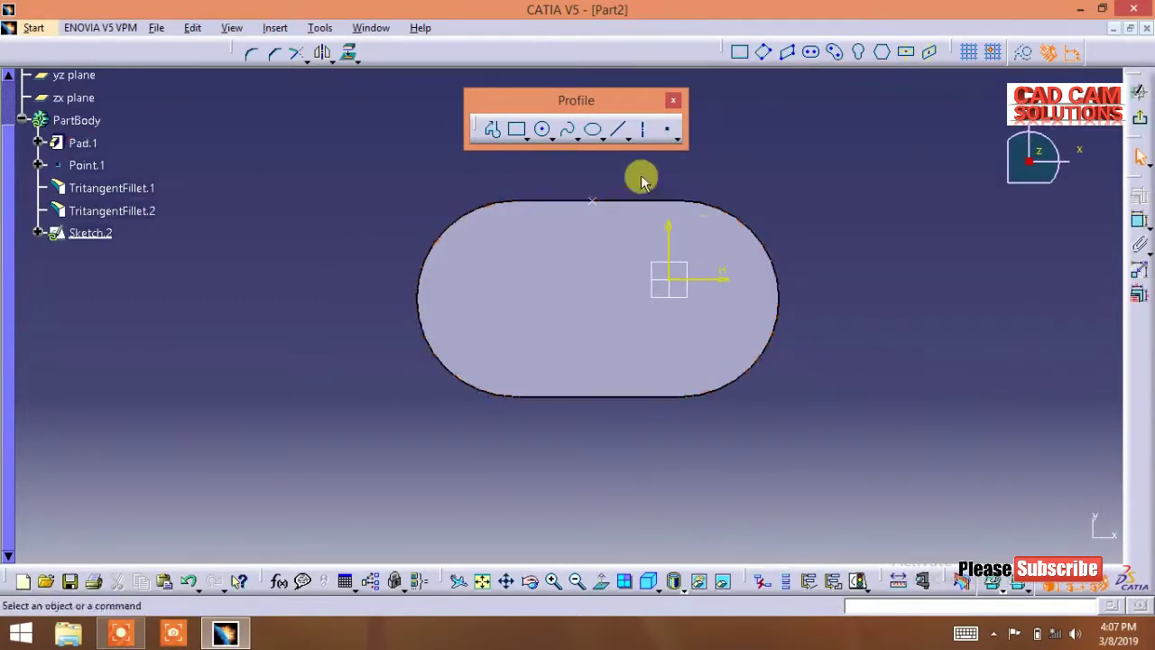
Step: Sketch a circle on the top face and pad it 66mm into a cylindrical boss, Pad.2
click(543, 131)
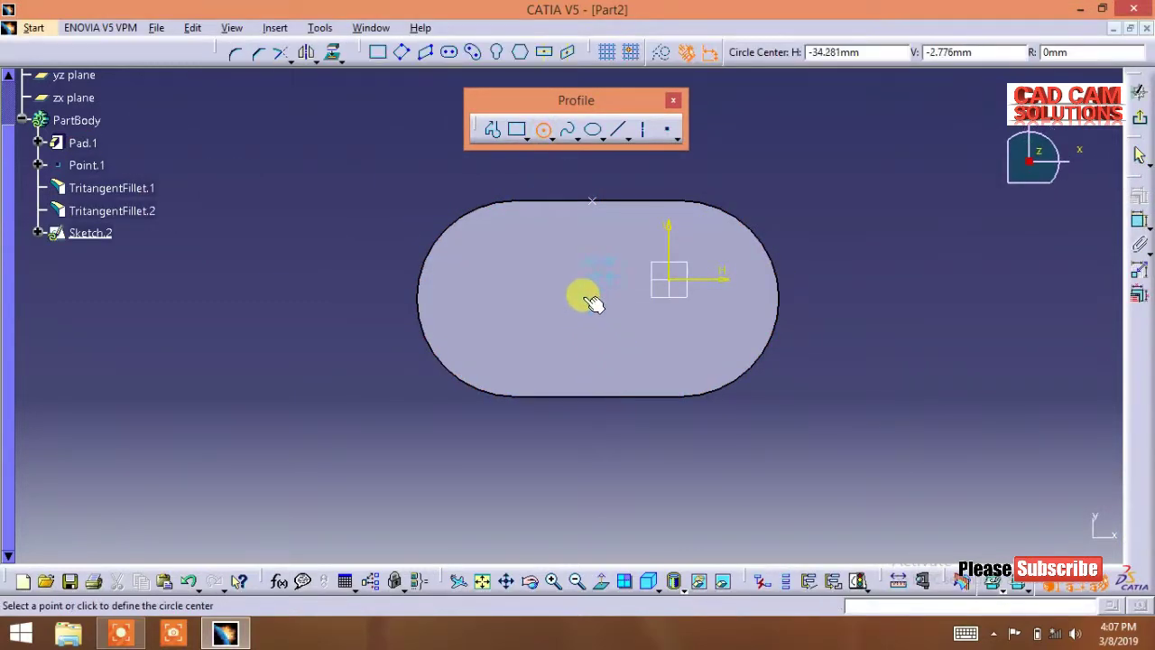
click(589, 297)
click(640, 321)
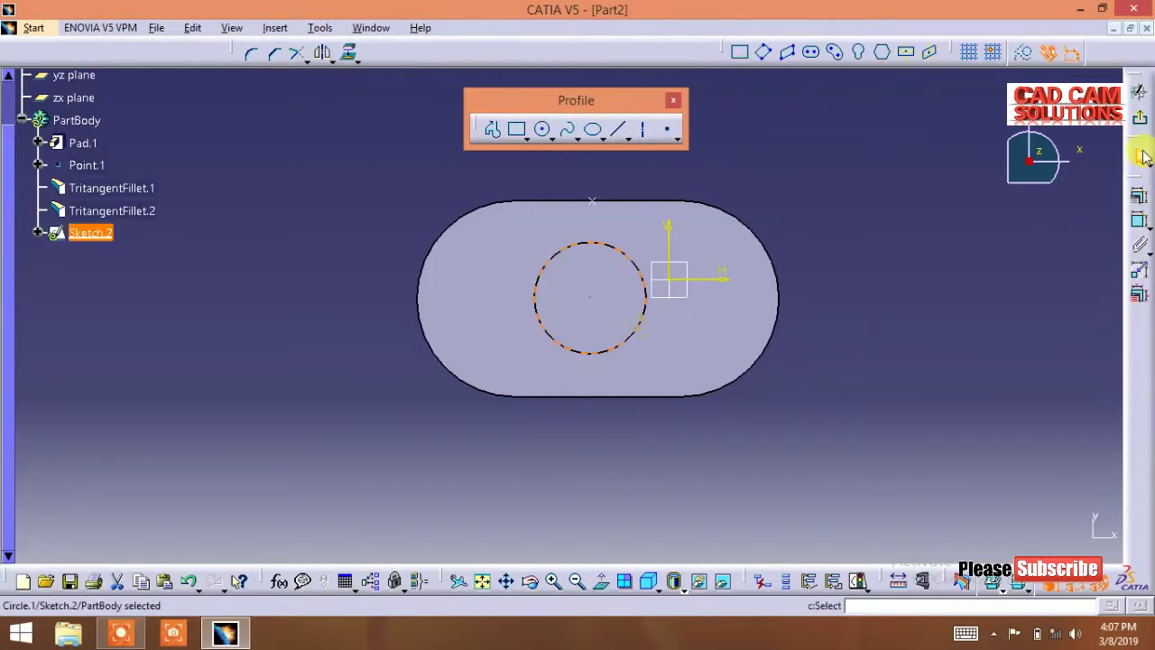
click(1072, 54)
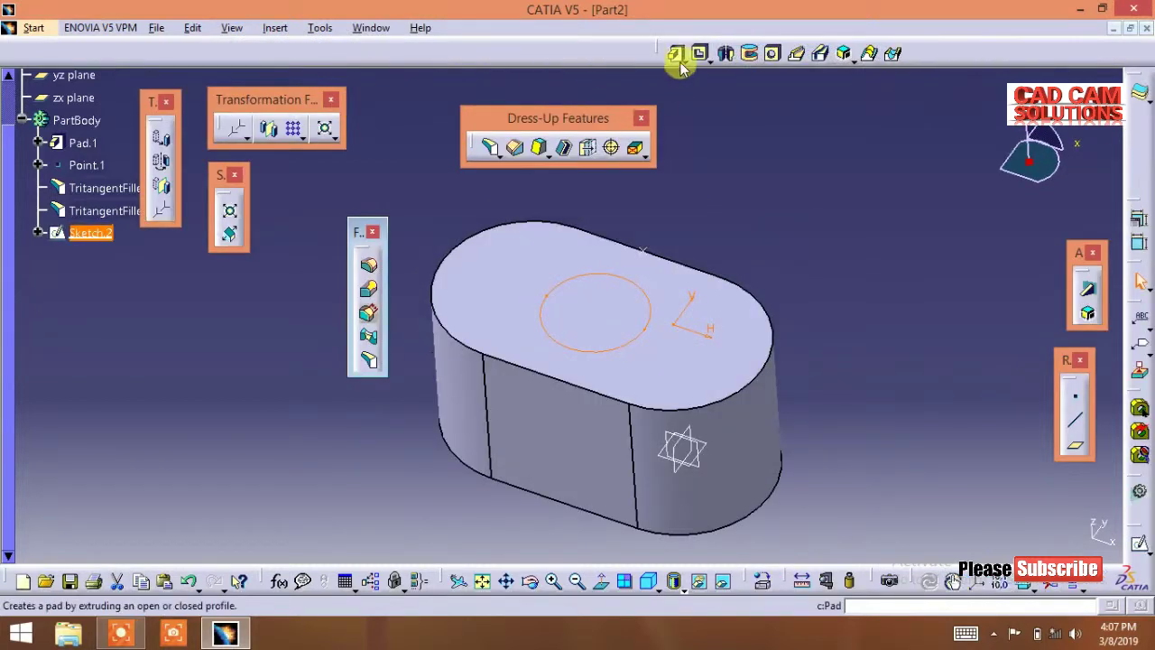
click(676, 51)
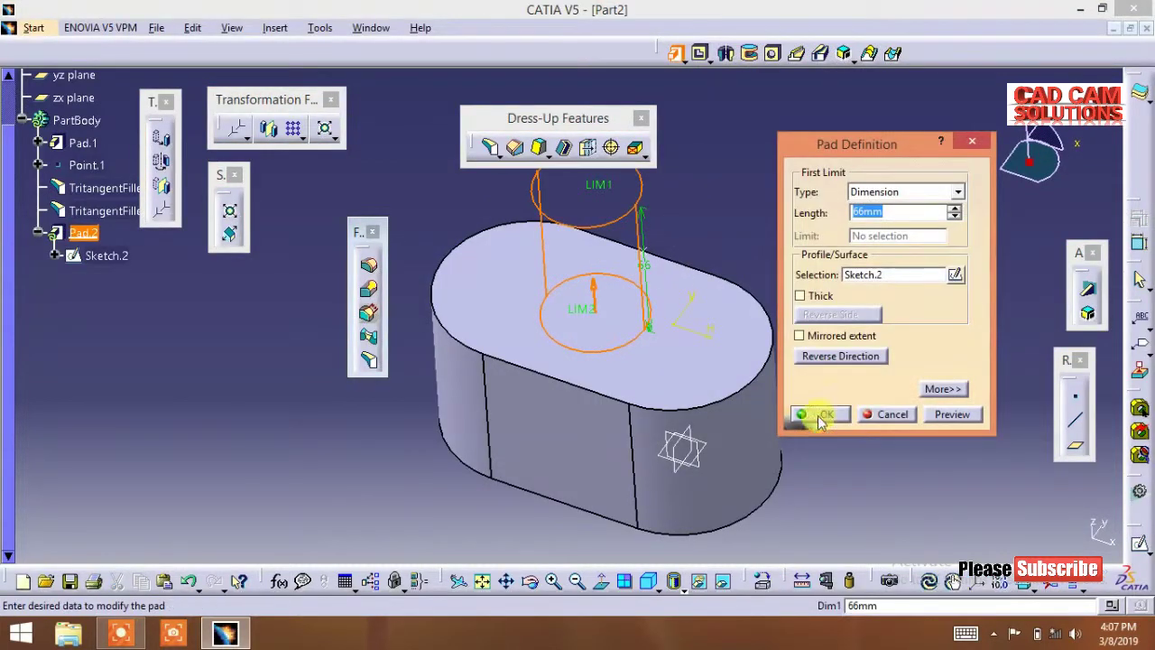
click(818, 414)
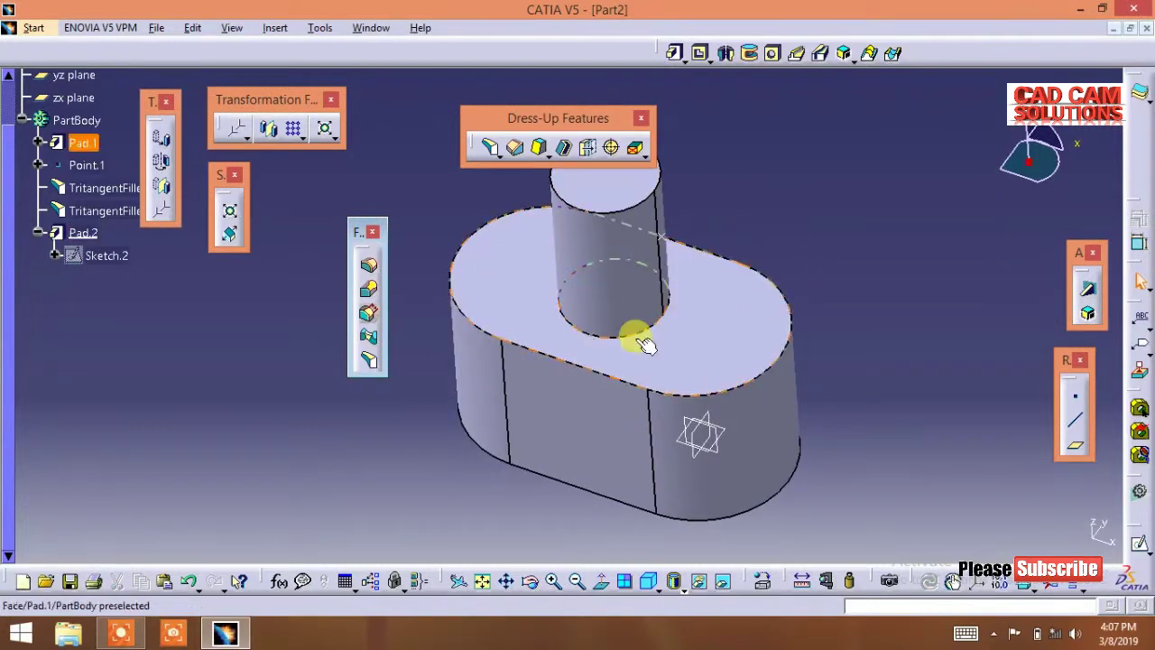
click(368, 336)
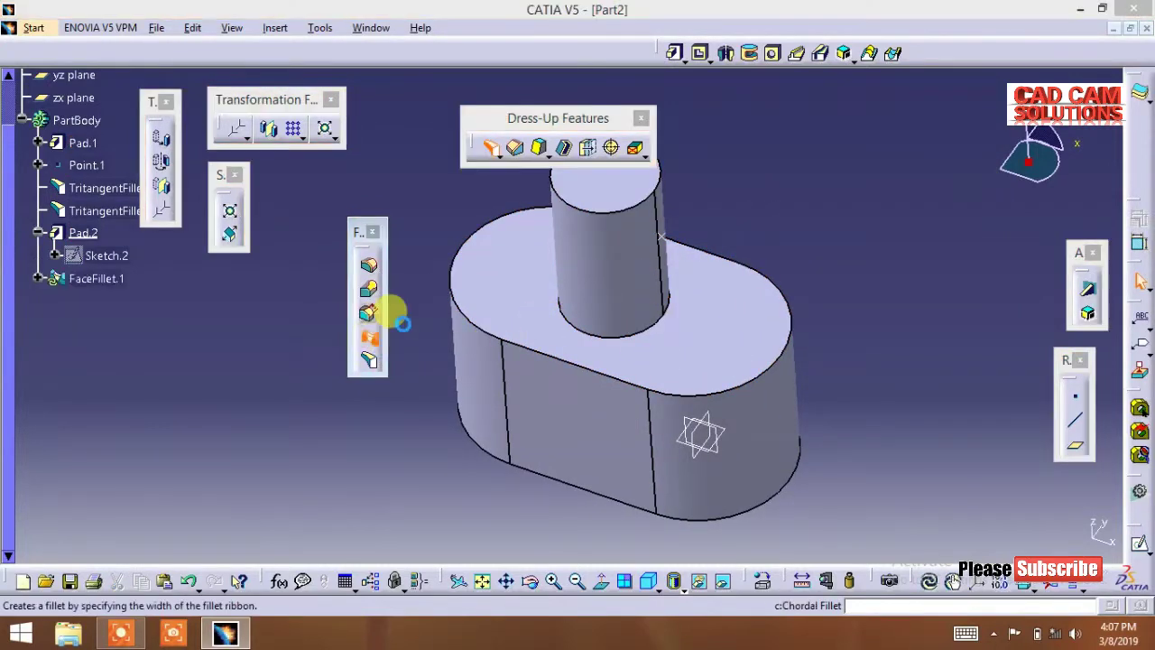
Step: Fillet the block's top face to the cylinder's side face with an 11mm face-face fillet
click(503, 285)
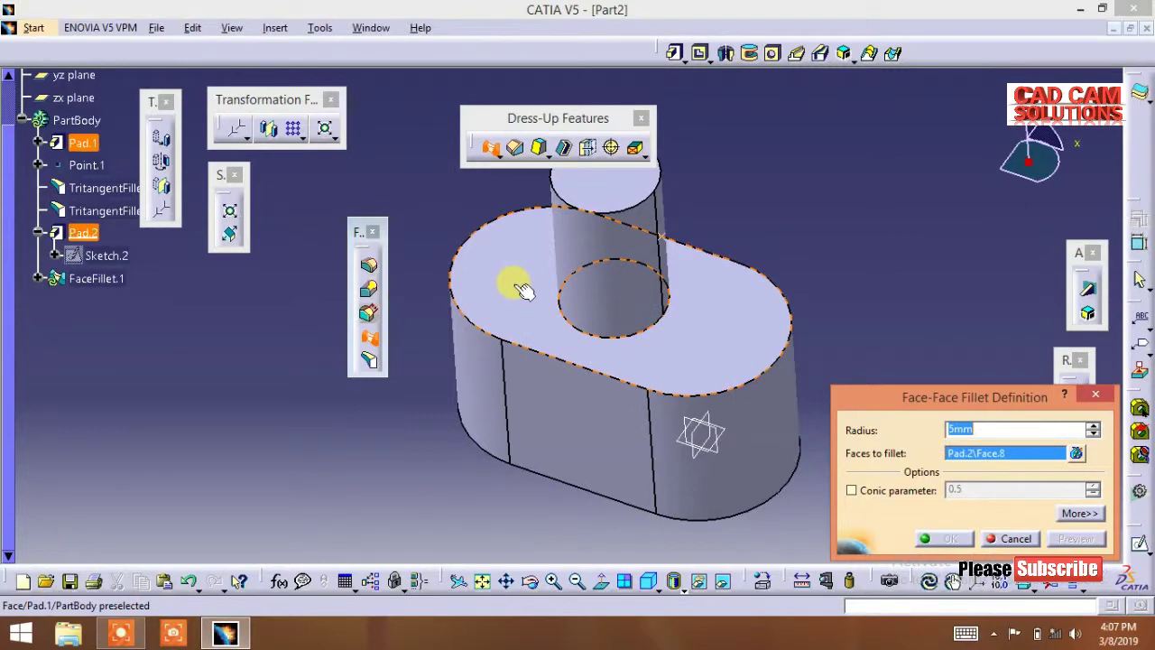
click(577, 242)
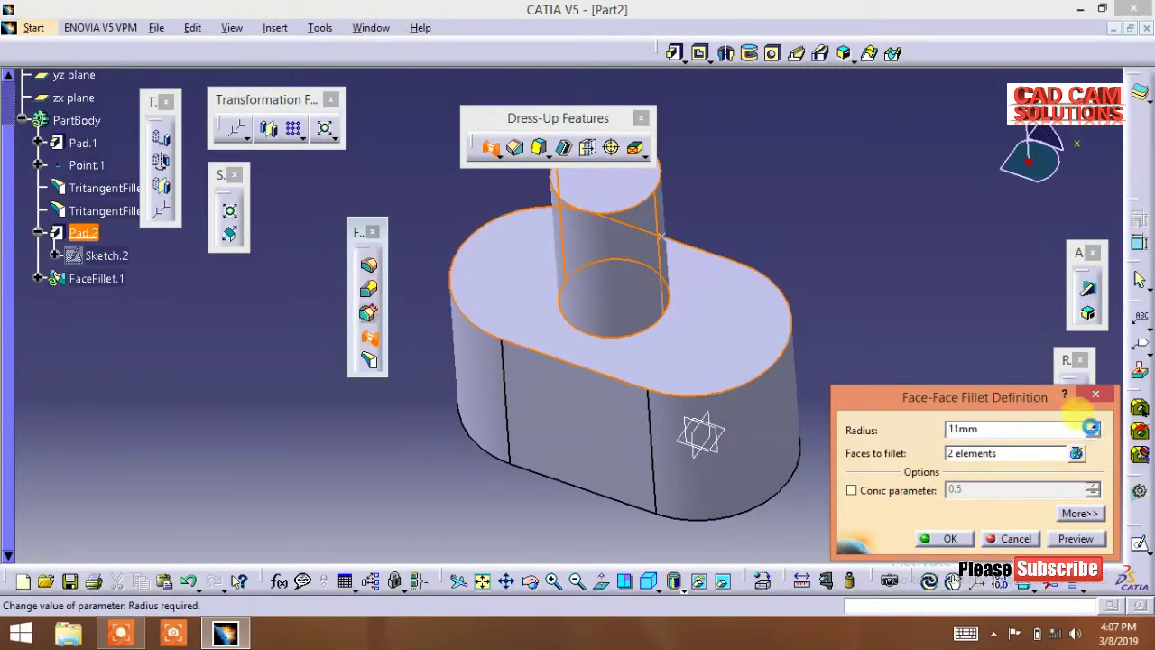
click(943, 538)
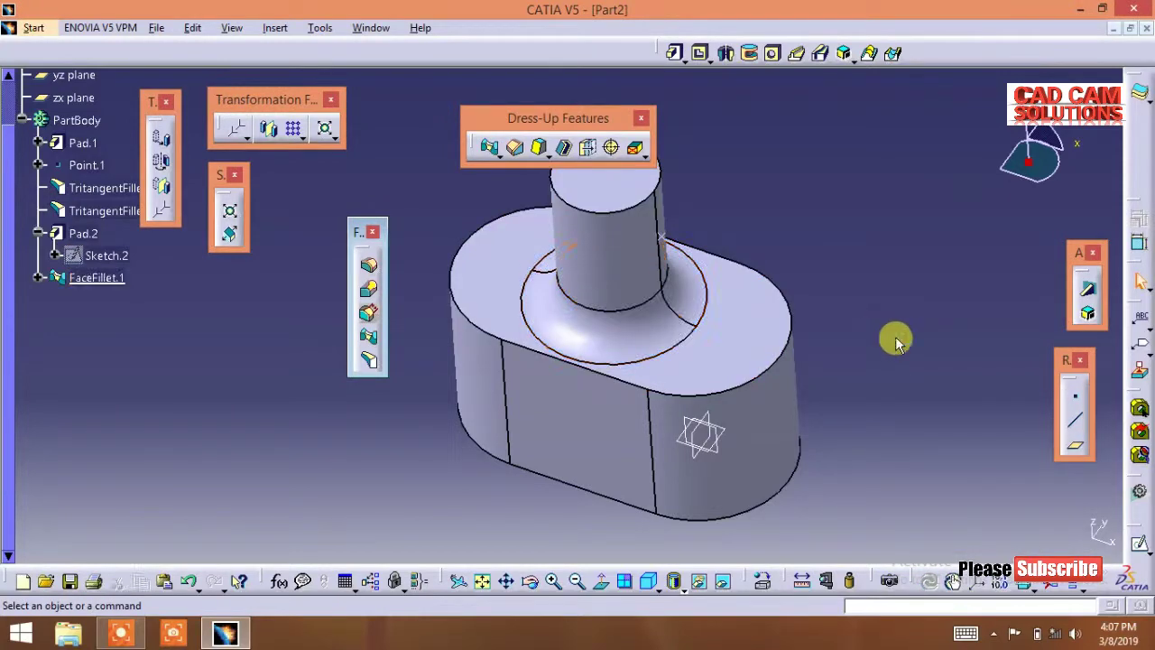